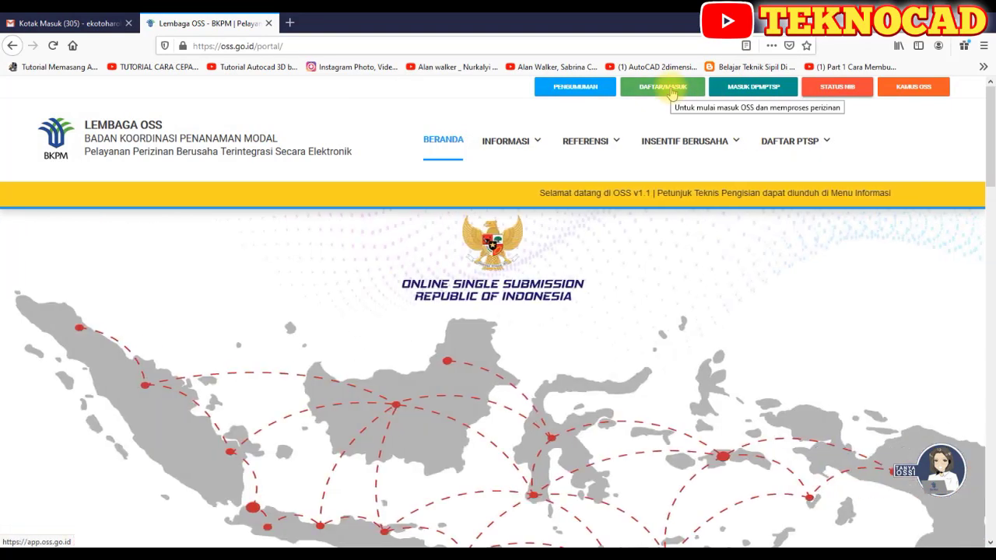
# Step: Go from the OSS portal's DAFTAR/MASUK page to the new-account Daftar form
pyautogui.click(673, 91)
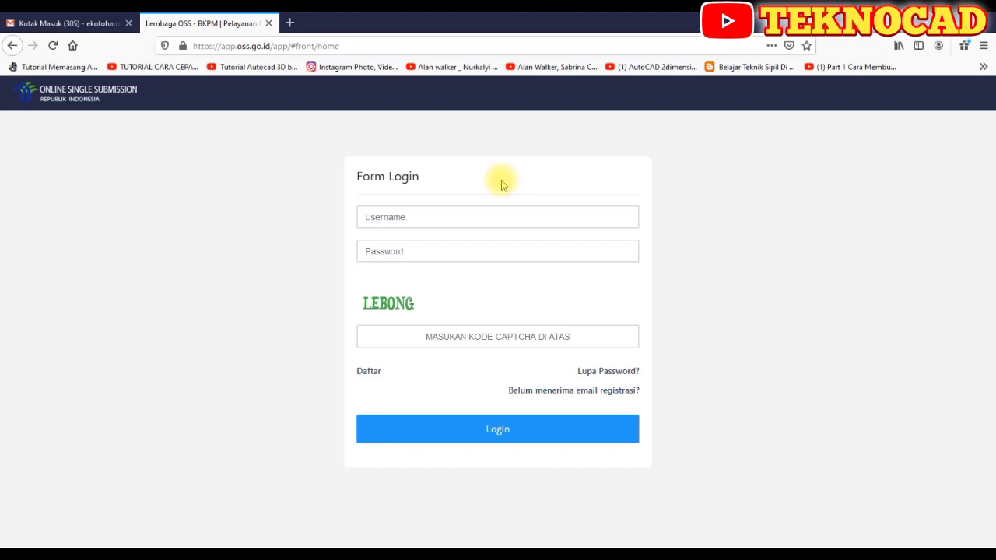
pyautogui.click(366, 375)
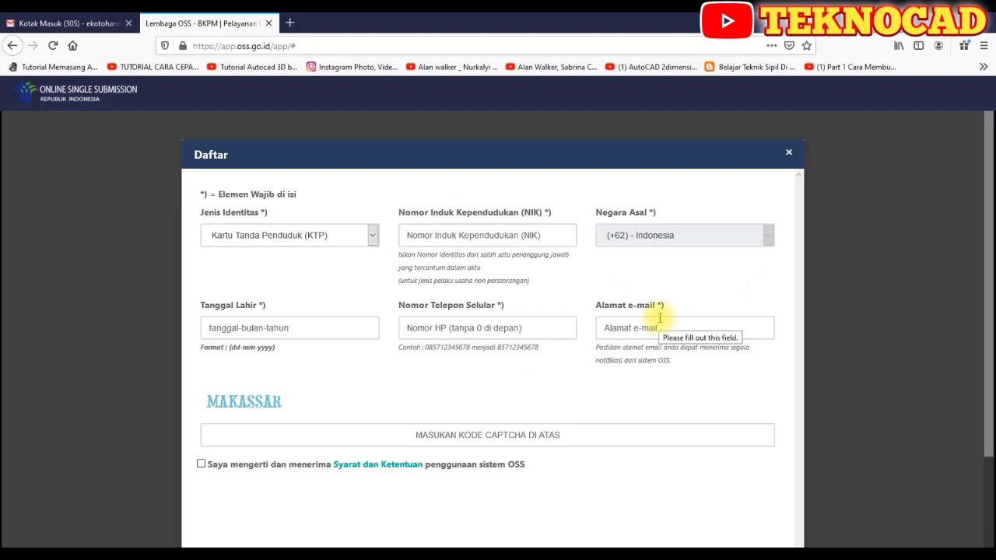
# Step: Register a new OSS account using KTP identity, NIK, birth date, phone, e-mail and captcha
pyautogui.click(375, 235)
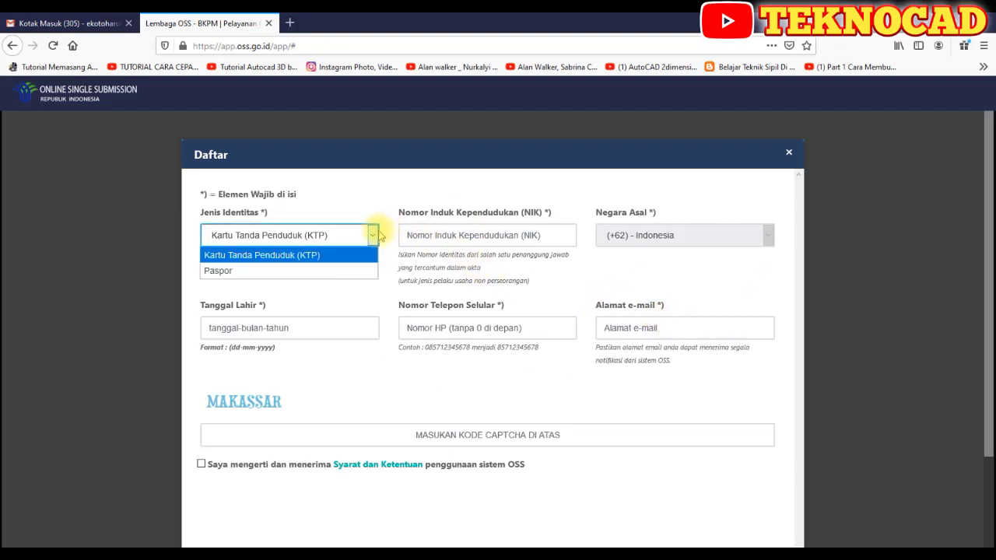
pyautogui.click(475, 234)
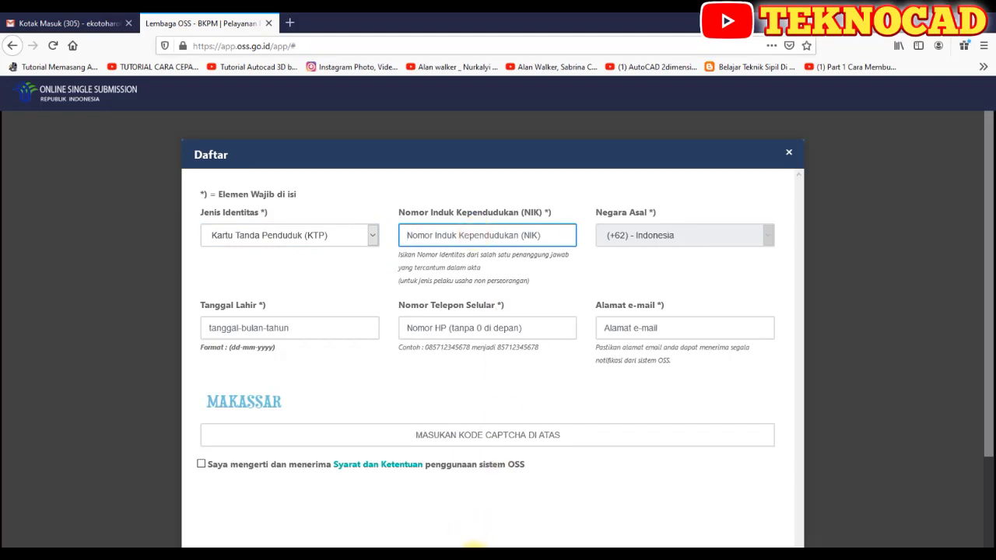
pyautogui.click(473, 545)
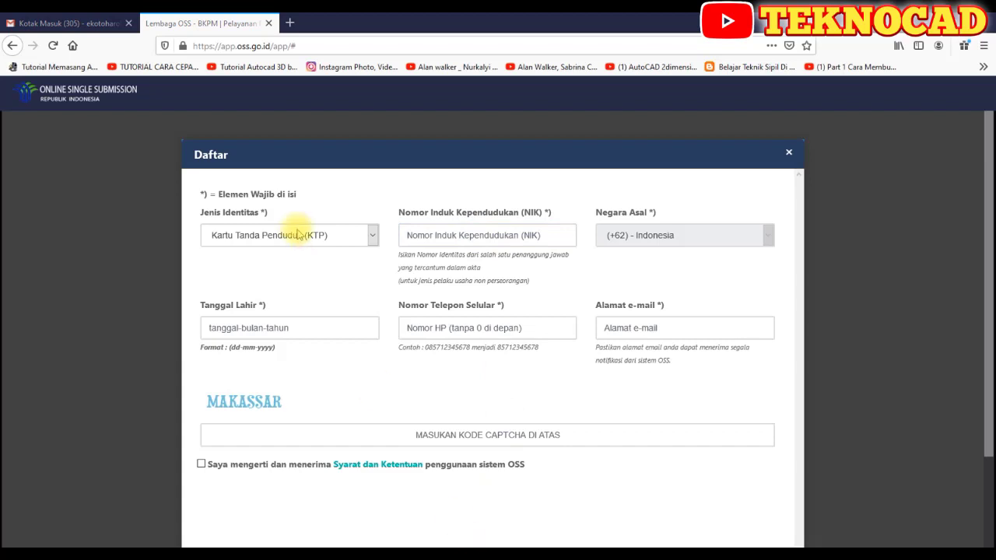
pyautogui.click(434, 234)
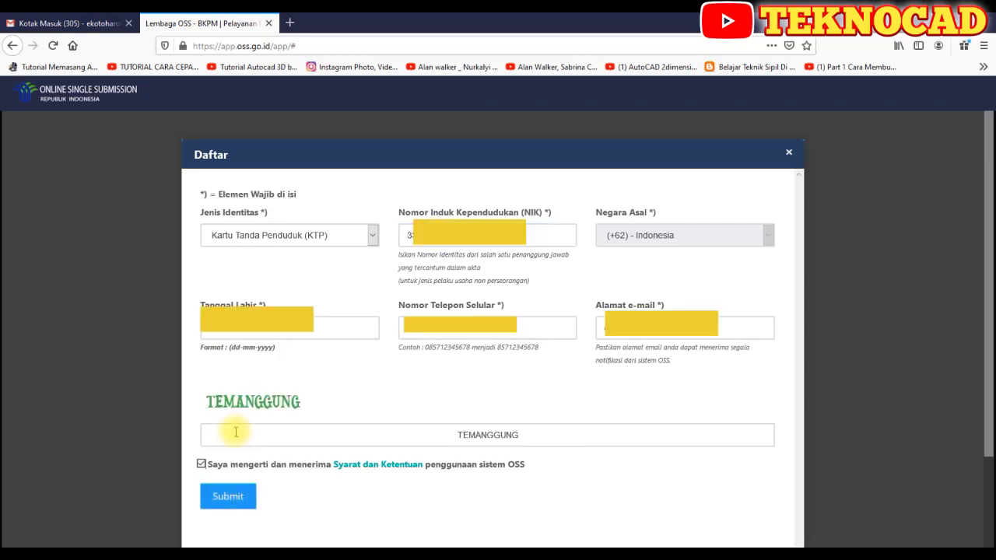
pyautogui.click(228, 496)
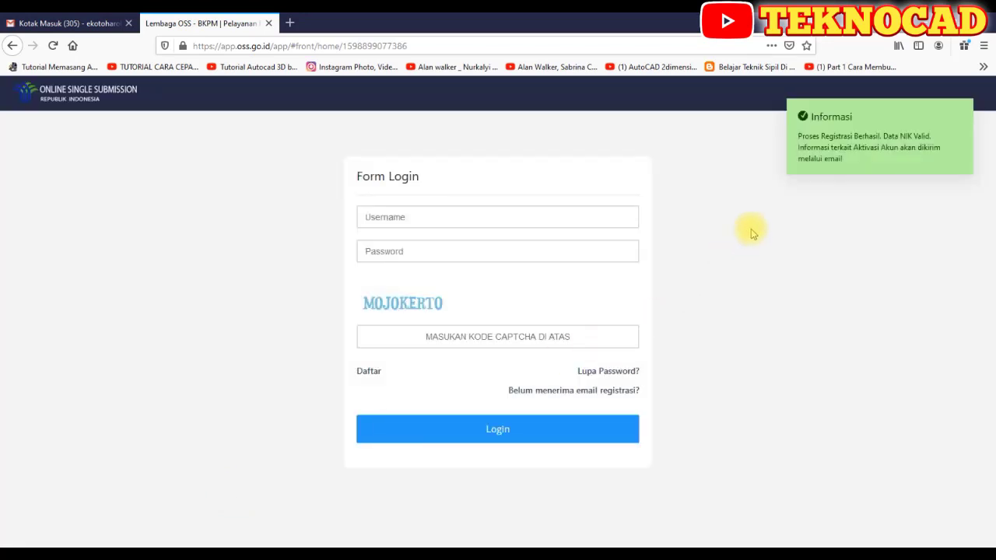
pyautogui.moveTo(908, 162)
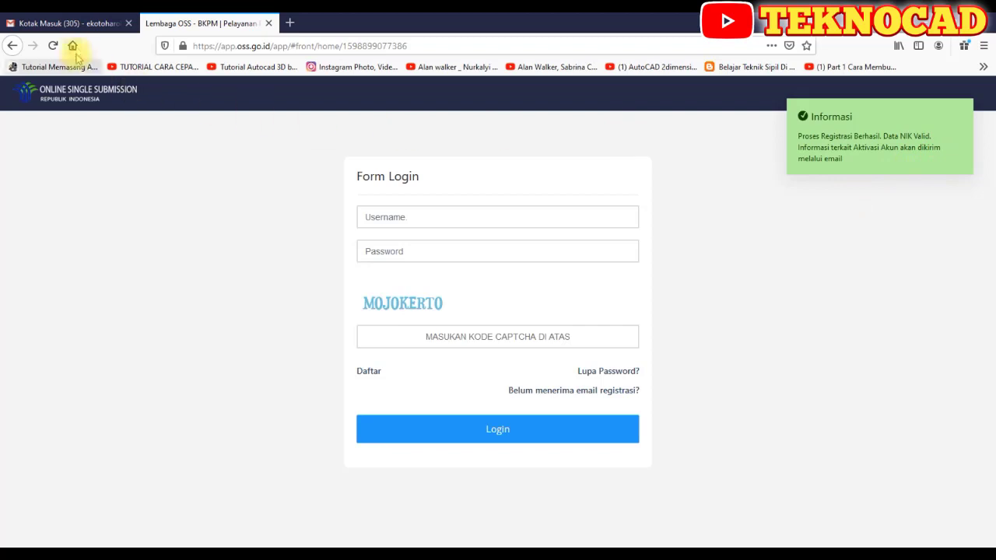
# Step: Refresh Gmail and activate the account from the Registrasi Akses Sistem OSS e-mail
pyautogui.click(77, 25)
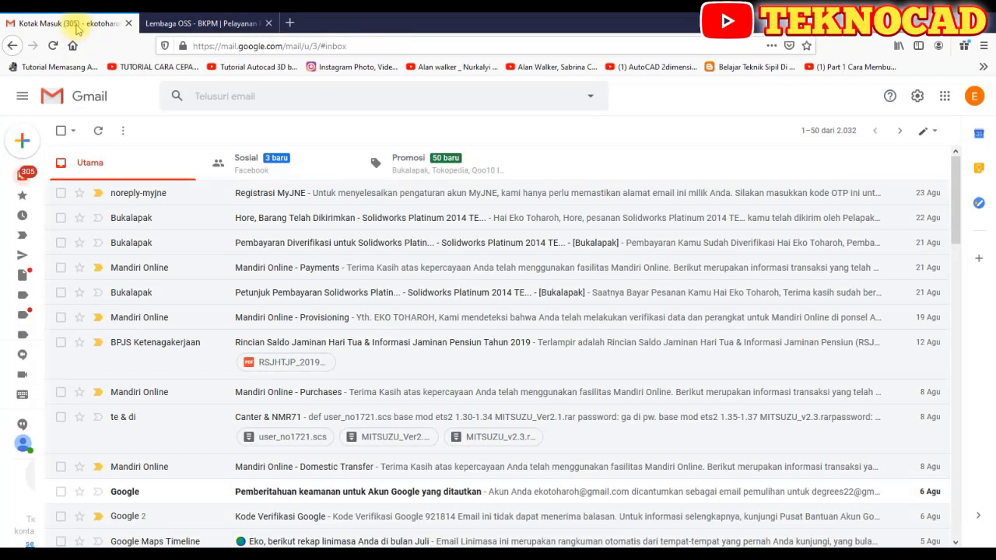
pyautogui.press('F5')
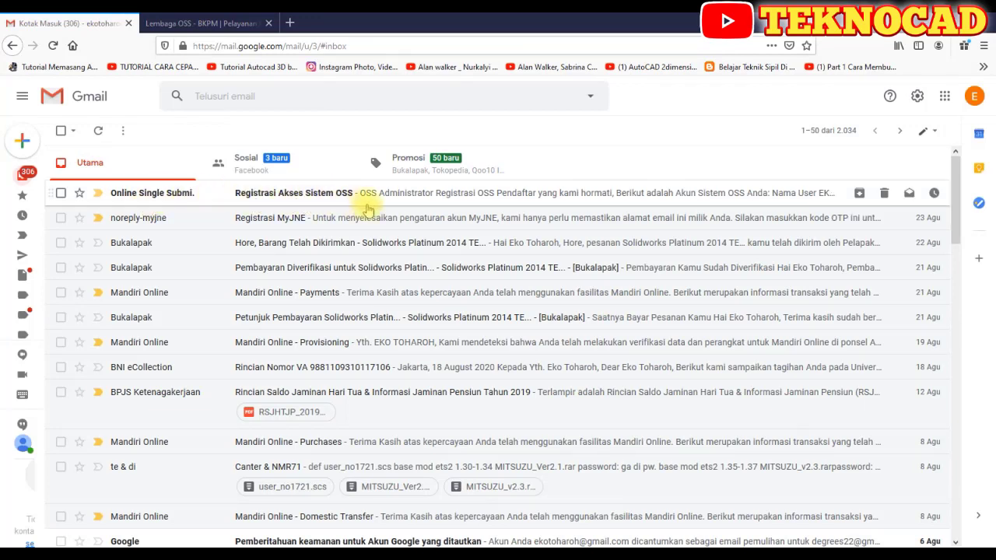
pyautogui.click(302, 196)
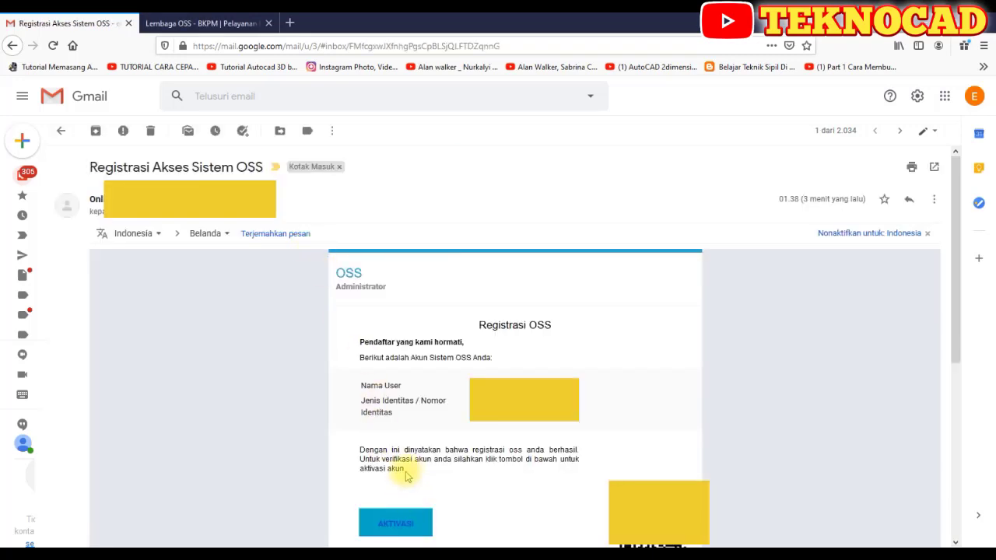
pyautogui.click(404, 527)
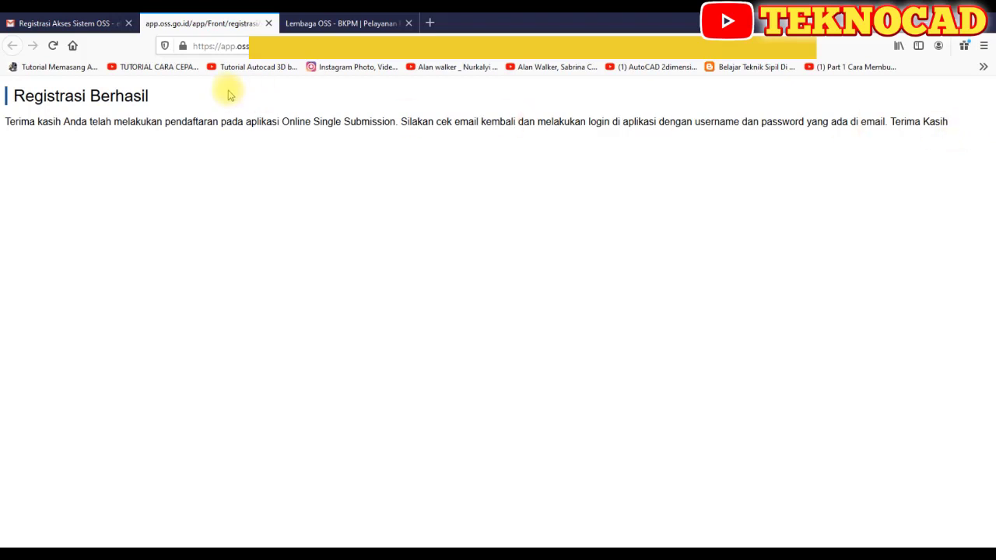
# Step: Log in to OSS with the e-mailed username and password plus the captcha code
pyautogui.click(343, 23)
pyautogui.click(489, 337)
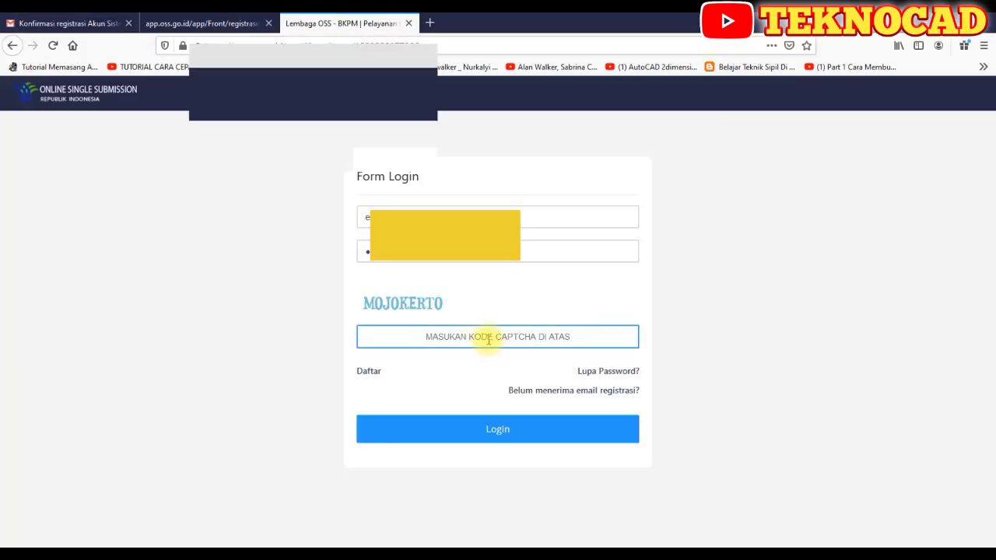
pyautogui.write('MOJOKER')
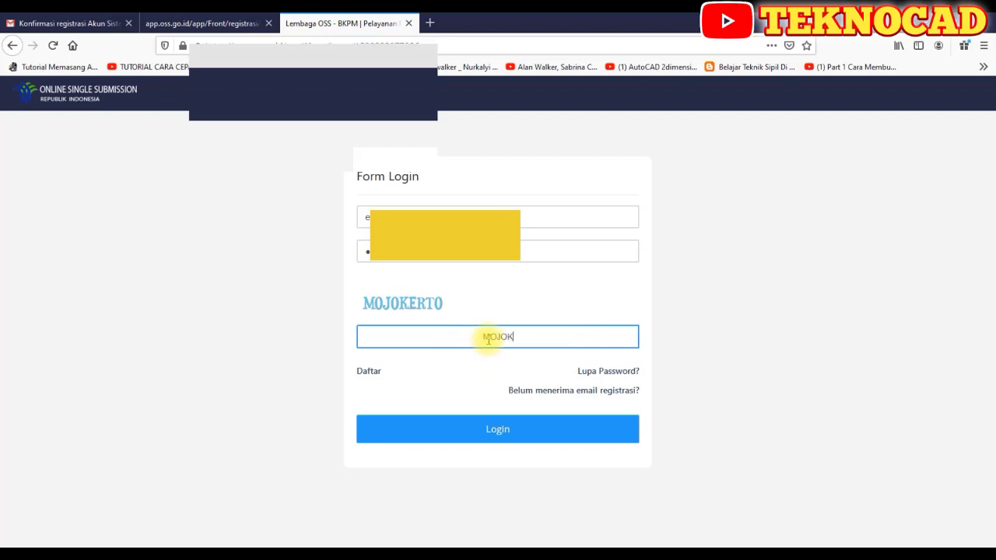
pyautogui.write('TO')
pyautogui.click(520, 436)
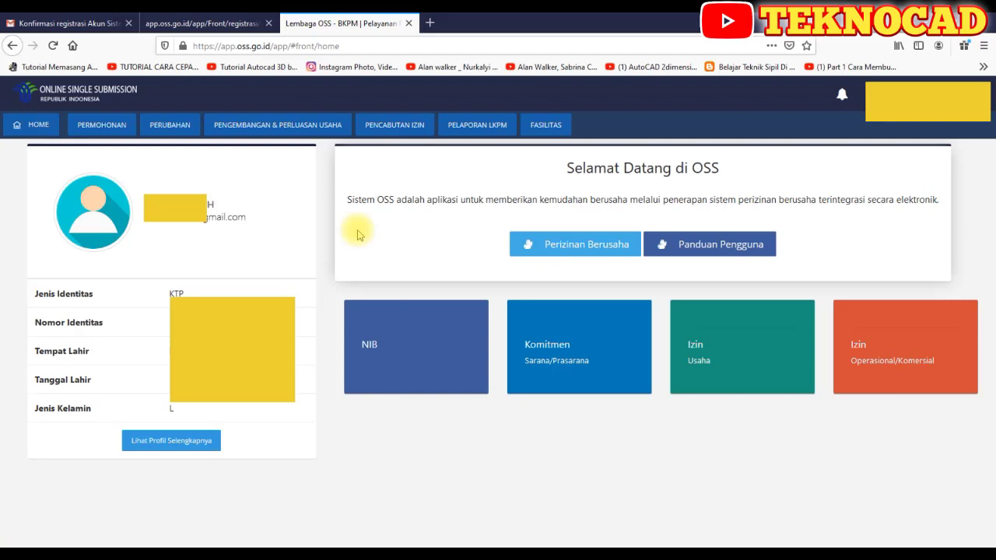
# Step: Open the IUMK Nomor Induk Berusaha (NIB) application from the PERMOHONAN menu
pyautogui.click(93, 126)
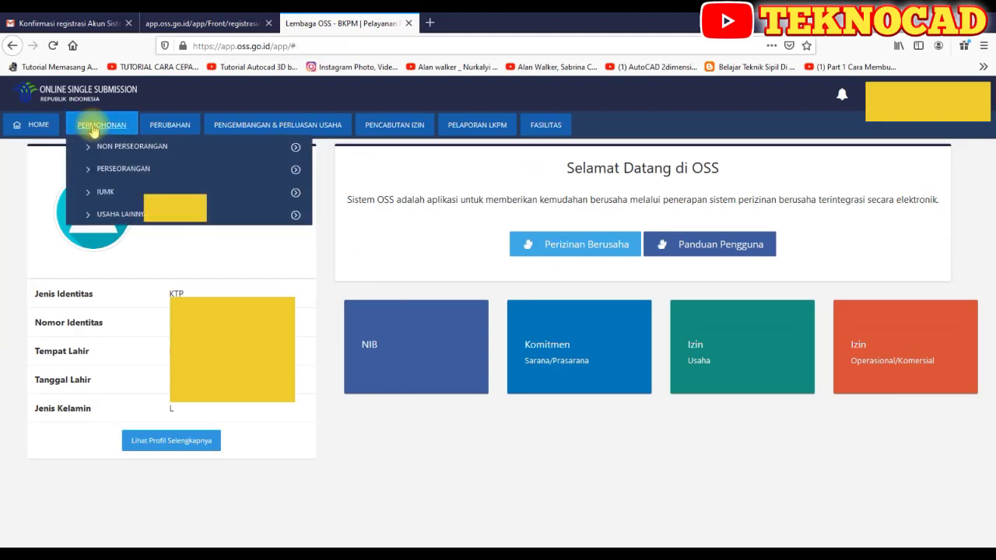
pyautogui.moveTo(129, 195)
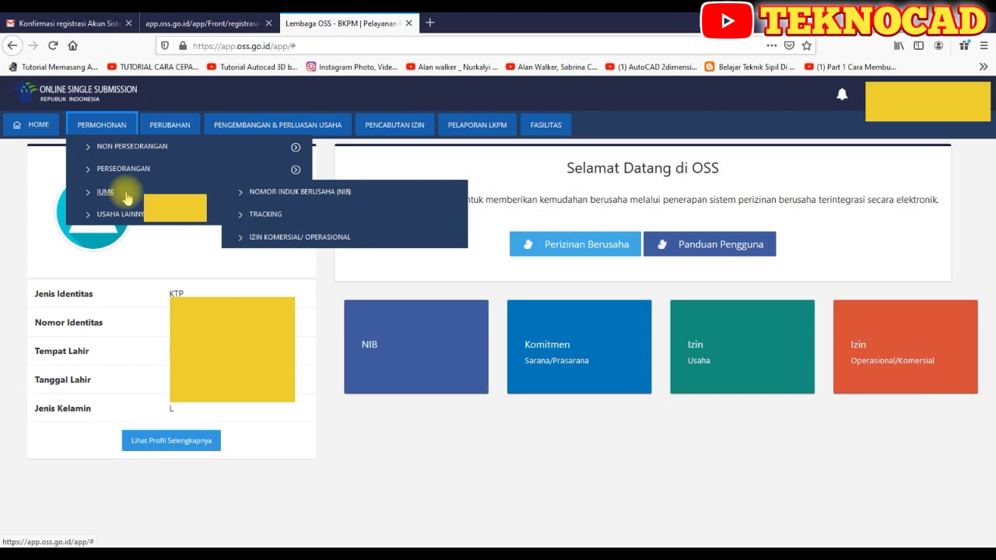
pyautogui.click(274, 191)
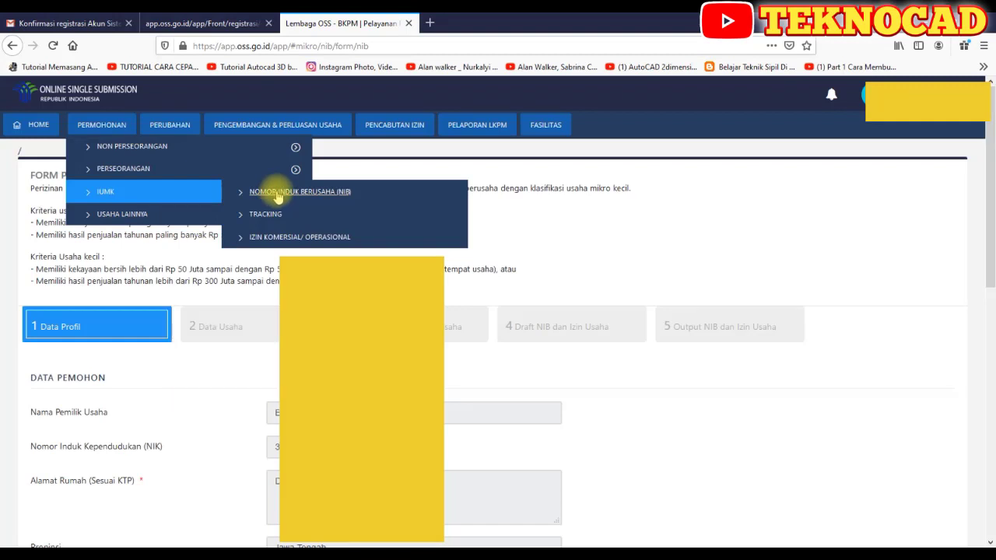
# Step: Fill the phone number and NPWP in Data Profil, then save and continue to Data Usaha
pyautogui.click(319, 191)
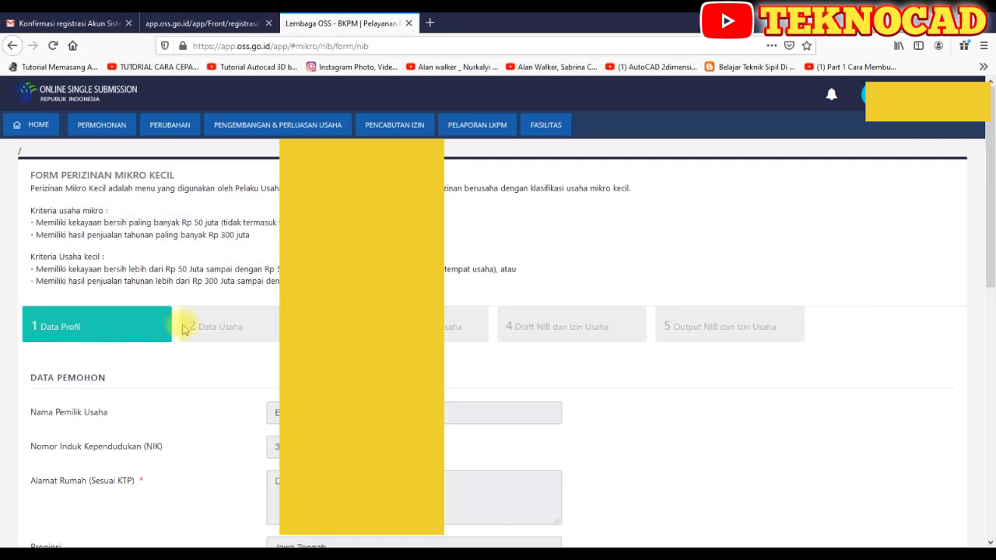
pyautogui.click(148, 333)
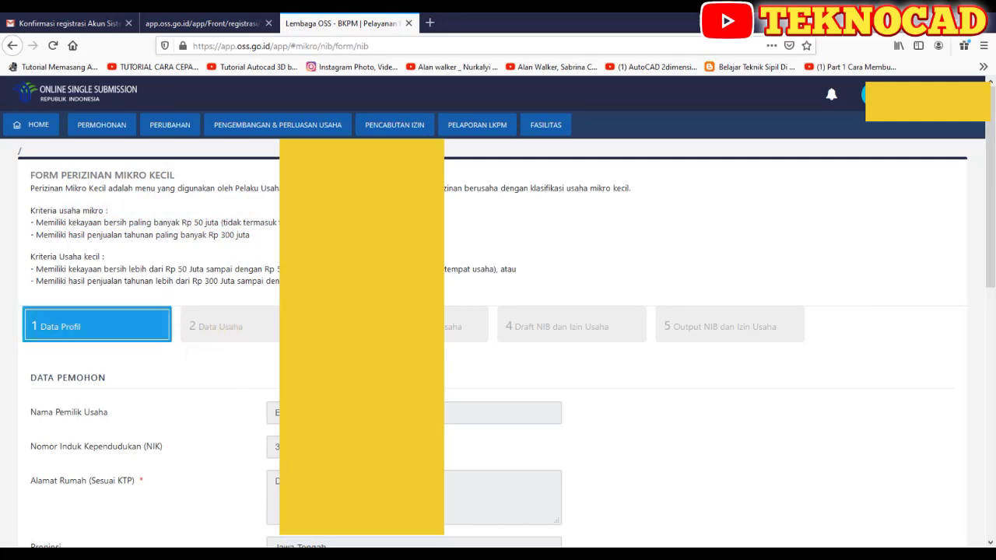
pyautogui.scroll(-2, 142, 335)
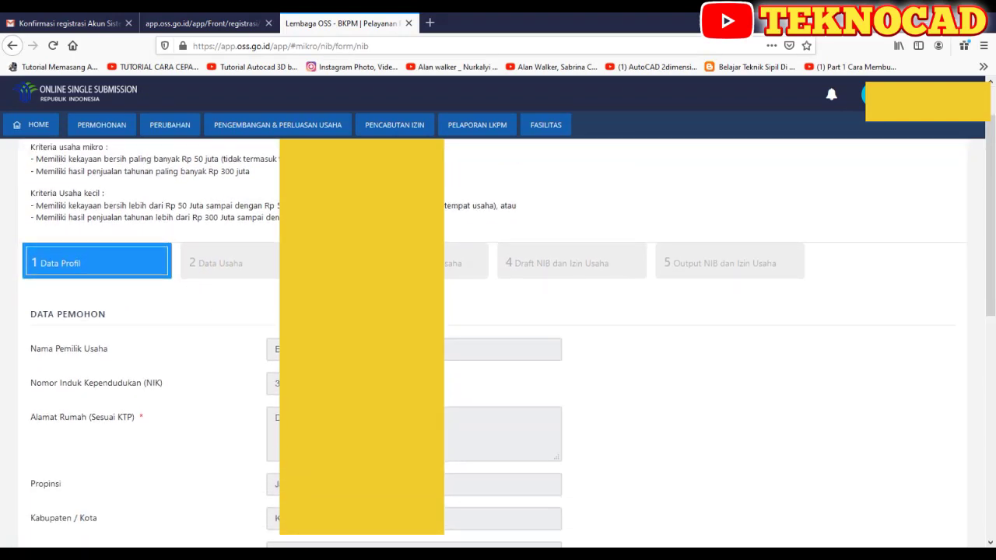
pyautogui.scroll(-4, 498, 342)
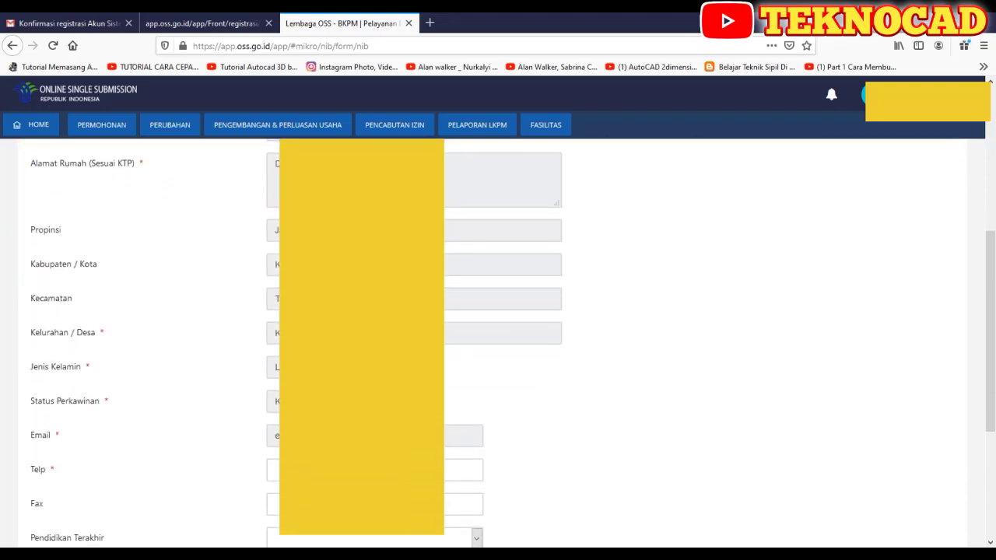
pyautogui.scroll(-1, 498, 342)
pyautogui.click(463, 406)
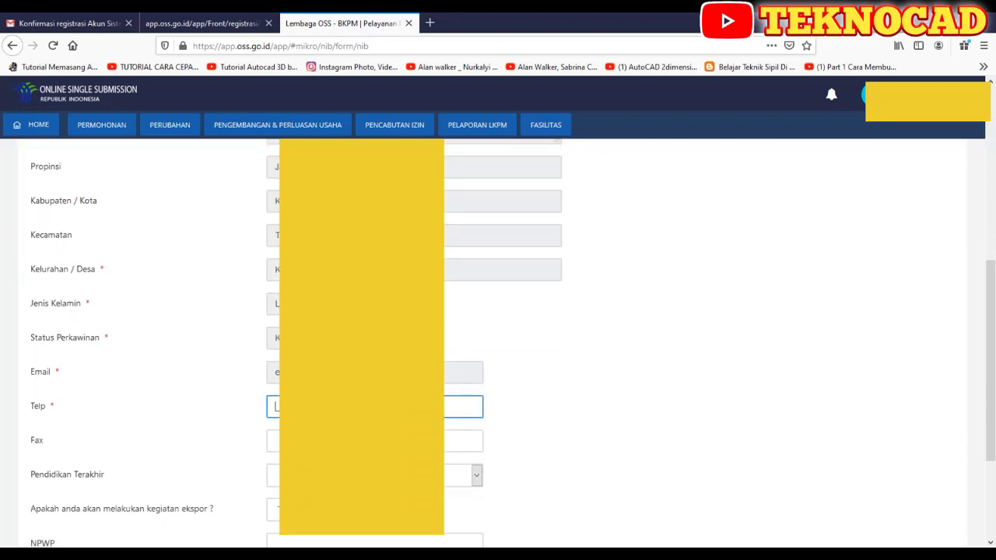
pyautogui.write('0')
pyautogui.scroll(-2, 498, 342)
pyautogui.click(463, 417)
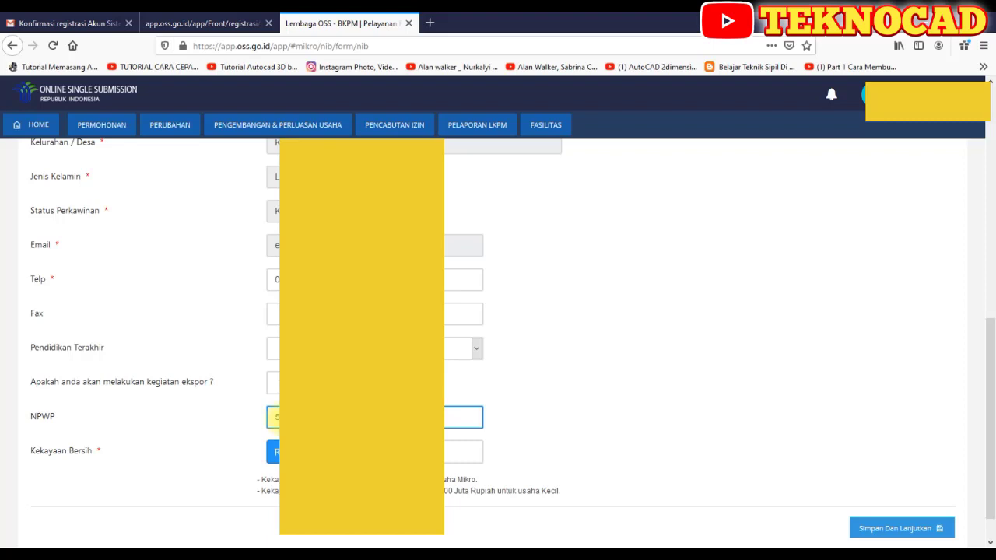
pyautogui.click(909, 530)
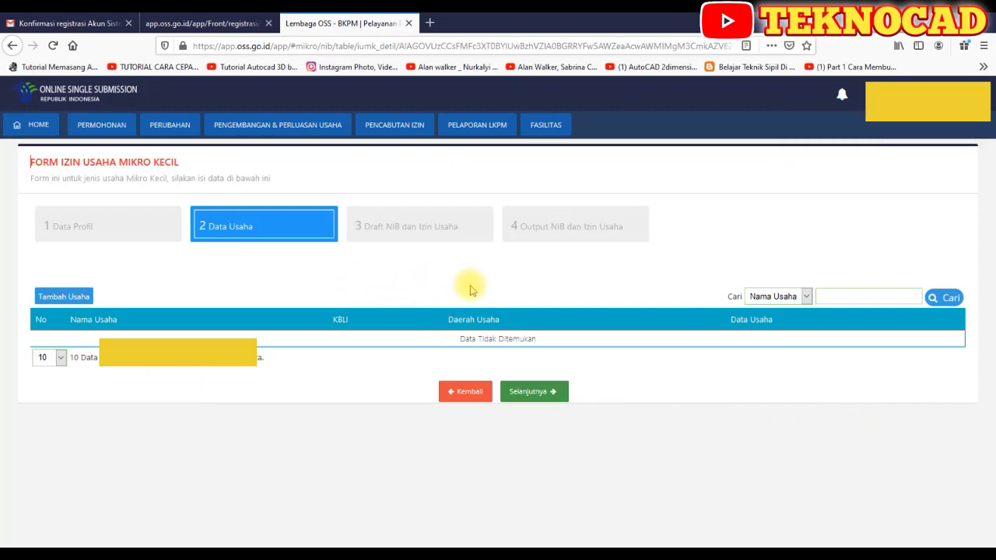
# Step: Add a new business entry named 'Kios Pakan Burung'
pyautogui.click(78, 298)
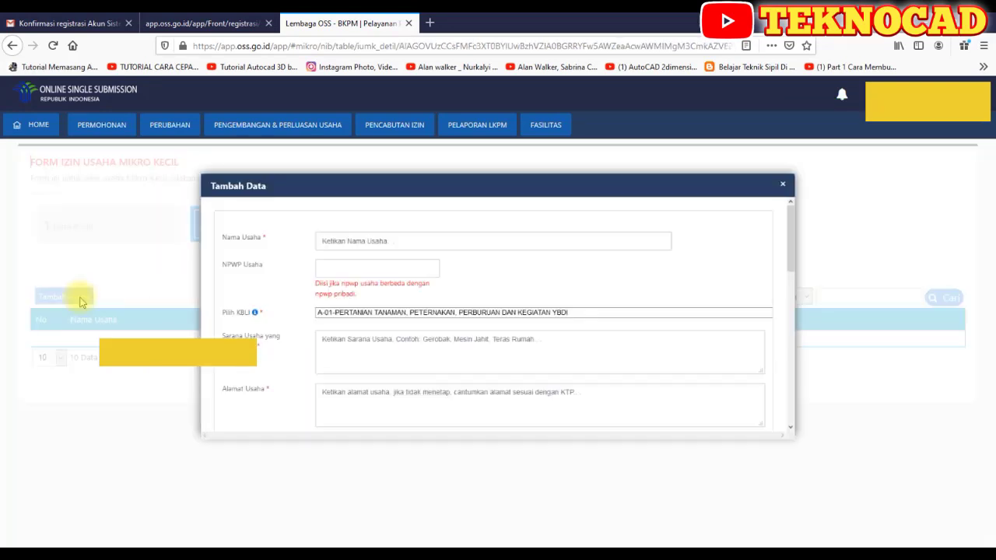
pyautogui.click(349, 223)
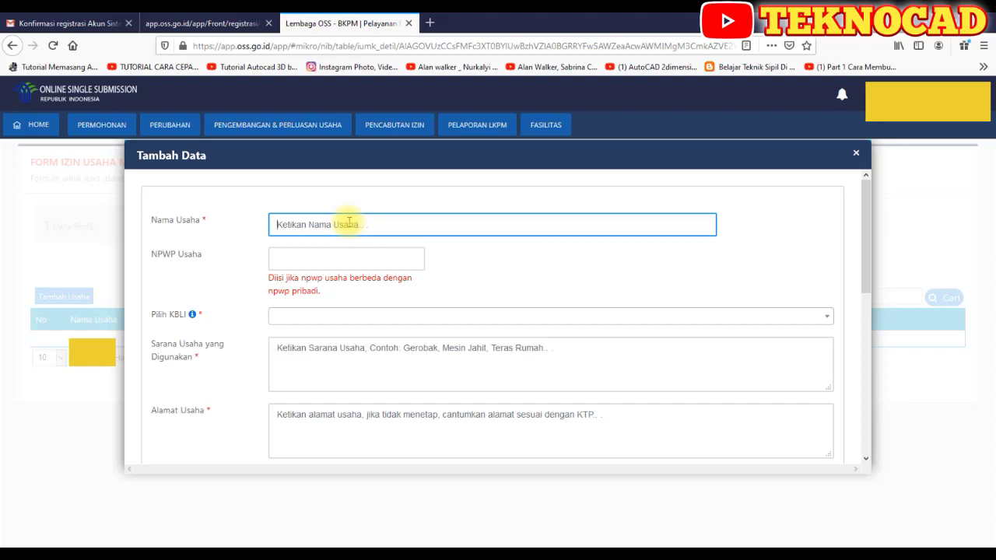
pyautogui.write('kIOS')
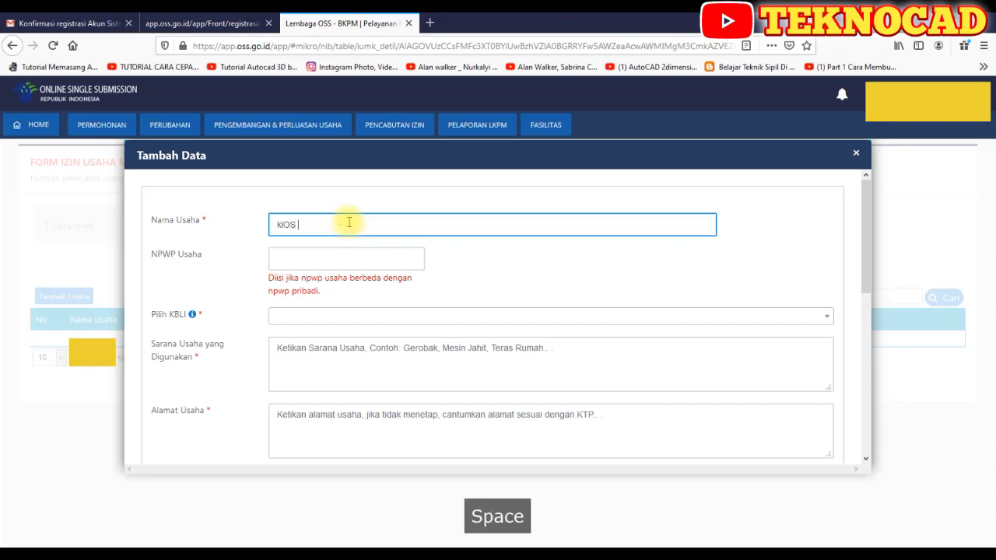
pyautogui.press('BackSpace')
pyautogui.press('BackSpace')
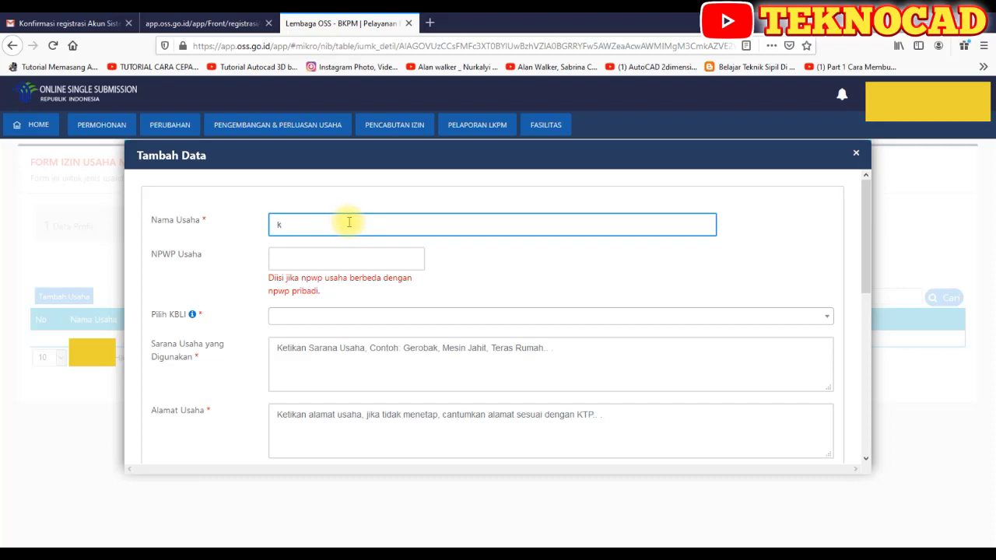
pyautogui.write('Kios')
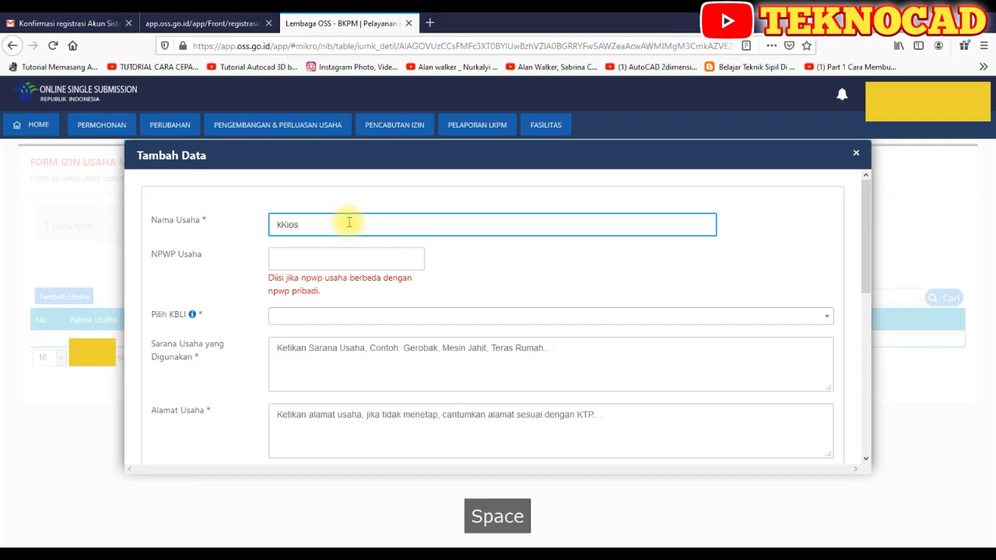
pyautogui.press('BackSpace')
pyautogui.press('BackSpace')
pyautogui.press('BackSpace')
pyautogui.press('BackSpace')
pyautogui.press('BackSpace')
pyautogui.press('BackSpace')
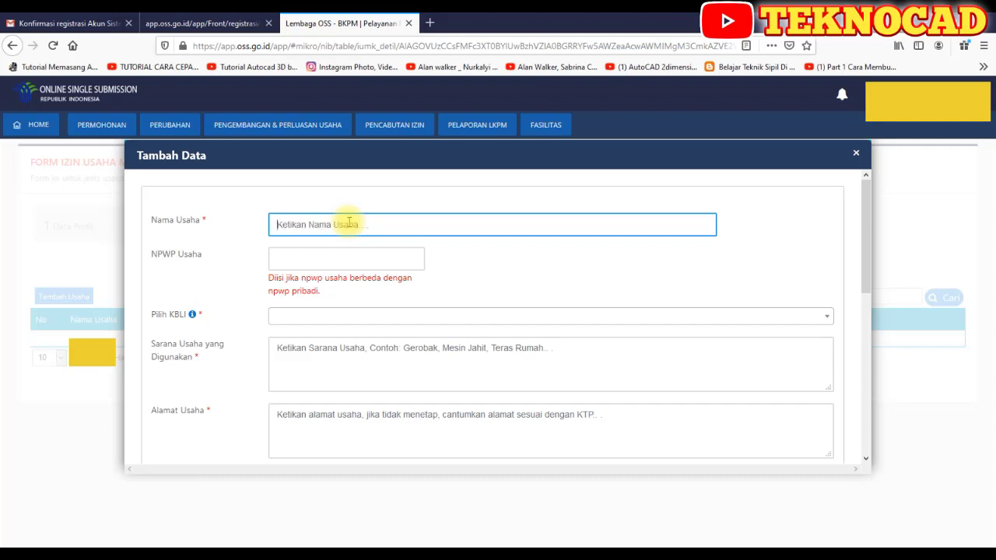
pyautogui.write('Kios Pakan Burung')
pyautogui.click(326, 320)
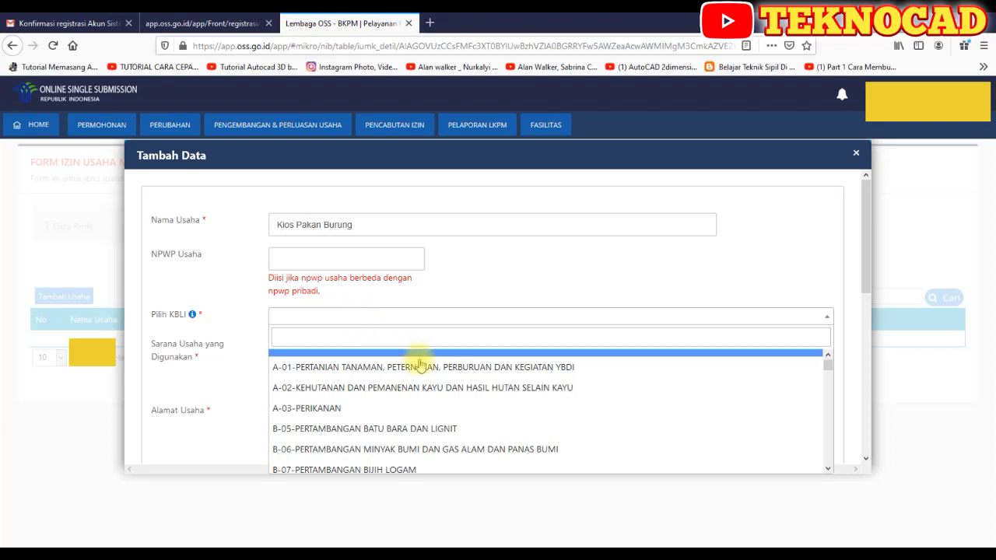
pyautogui.scroll(-4, 406, 385)
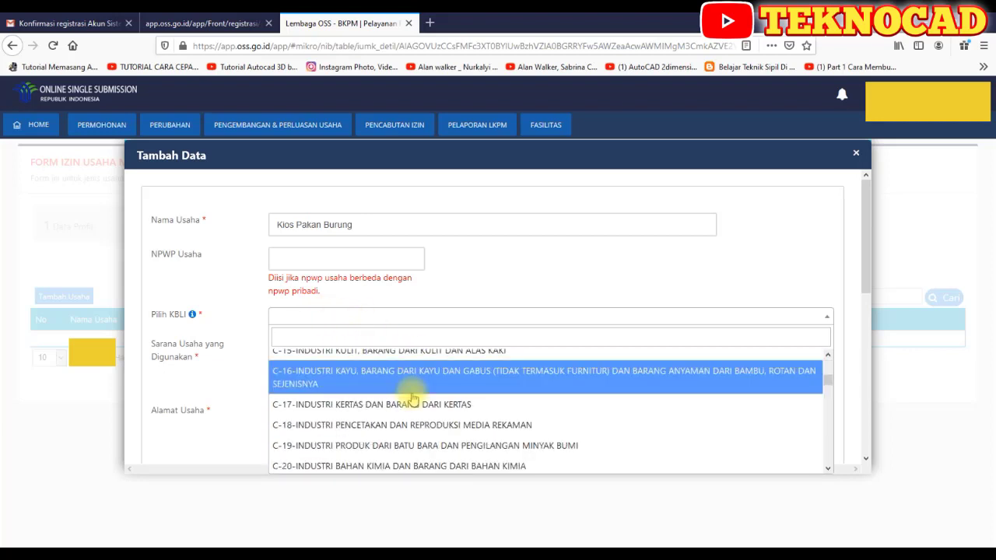
pyautogui.scroll(-5, 413, 398)
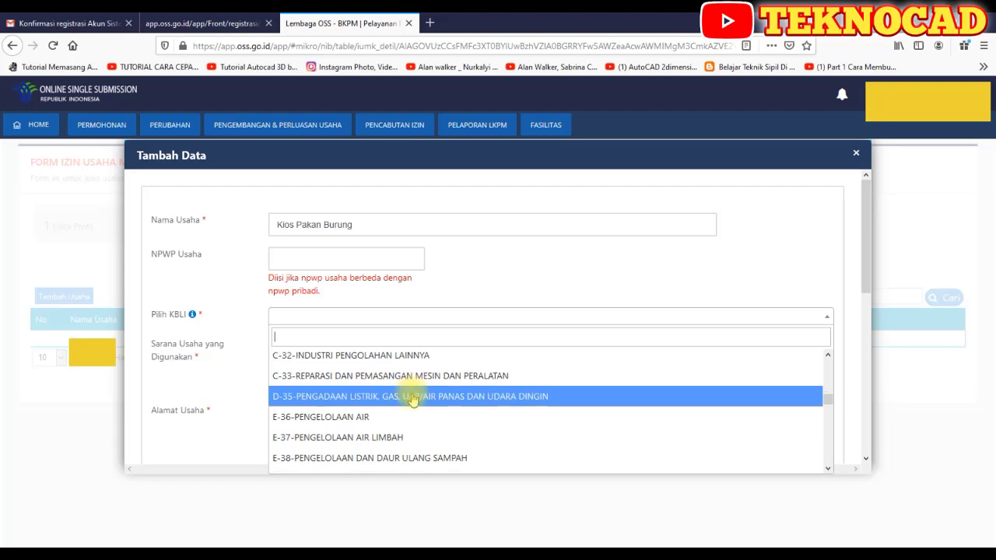
pyautogui.scroll(-5, 413, 398)
pyautogui.scroll(-10, 413, 399)
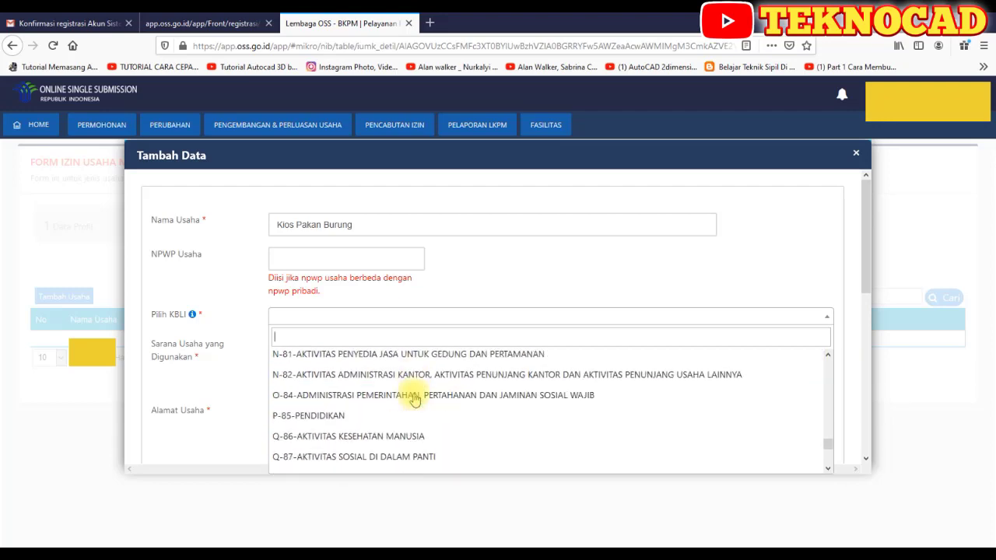
pyautogui.scroll(-2, 413, 399)
pyautogui.scroll(15, 414, 398)
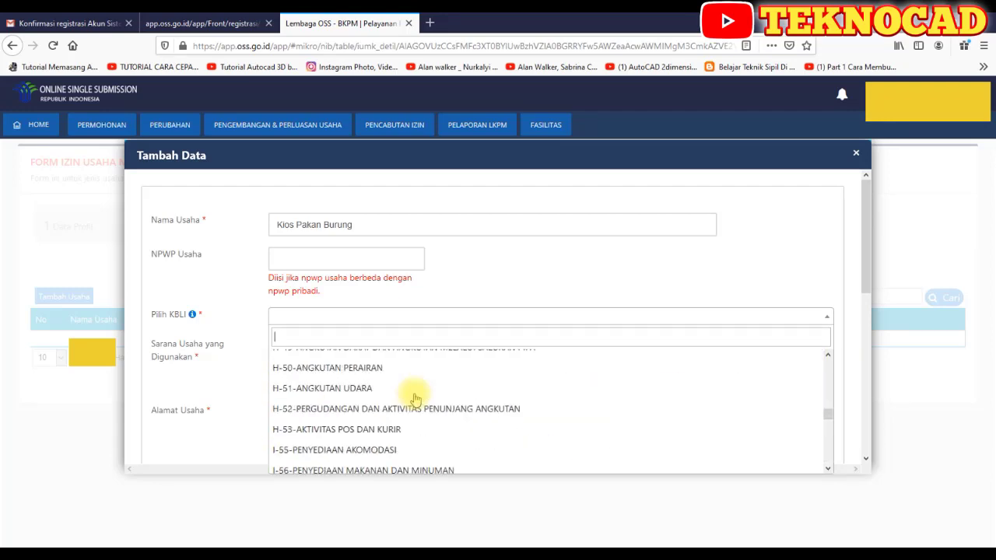
pyautogui.scroll(5, 415, 400)
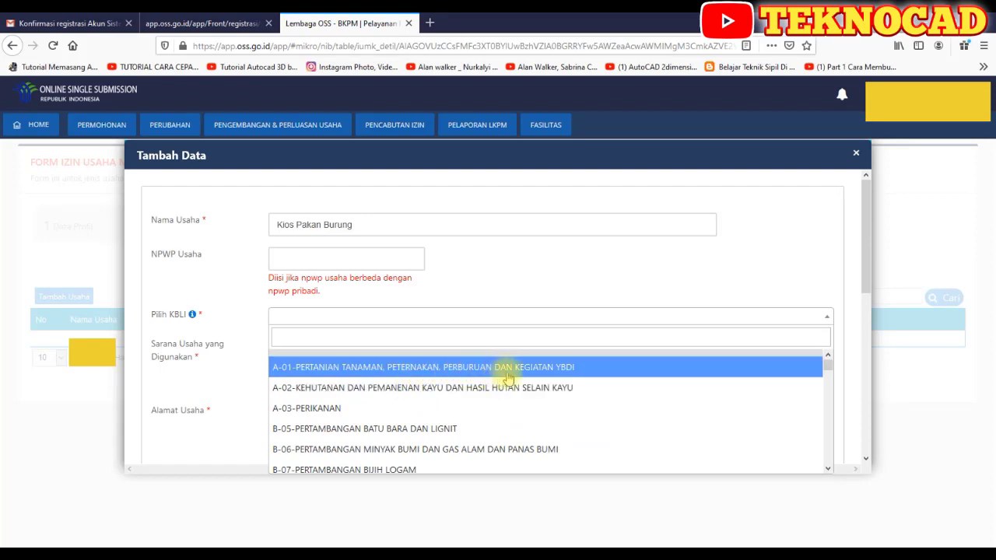
pyautogui.scroll(-4, 511, 378)
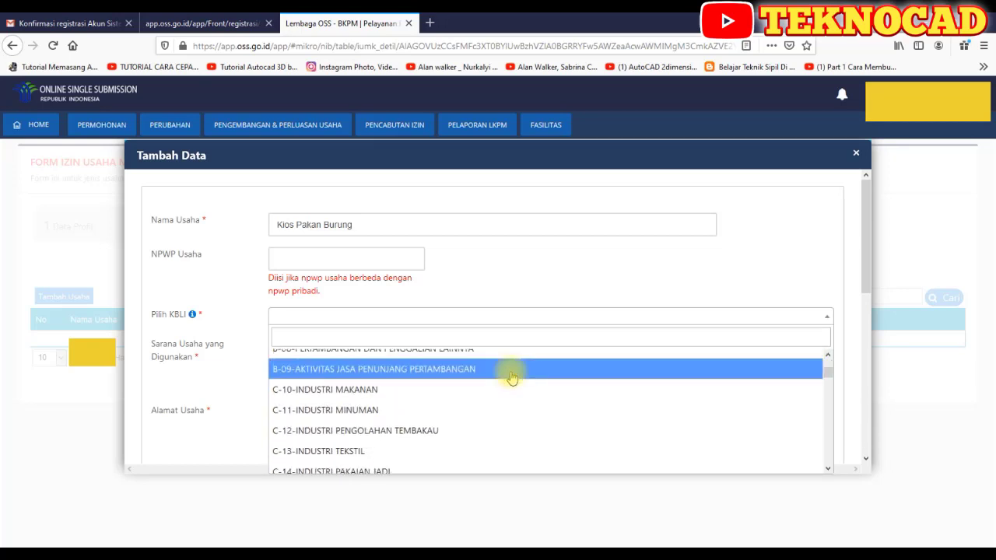
pyautogui.scroll(-2, 512, 378)
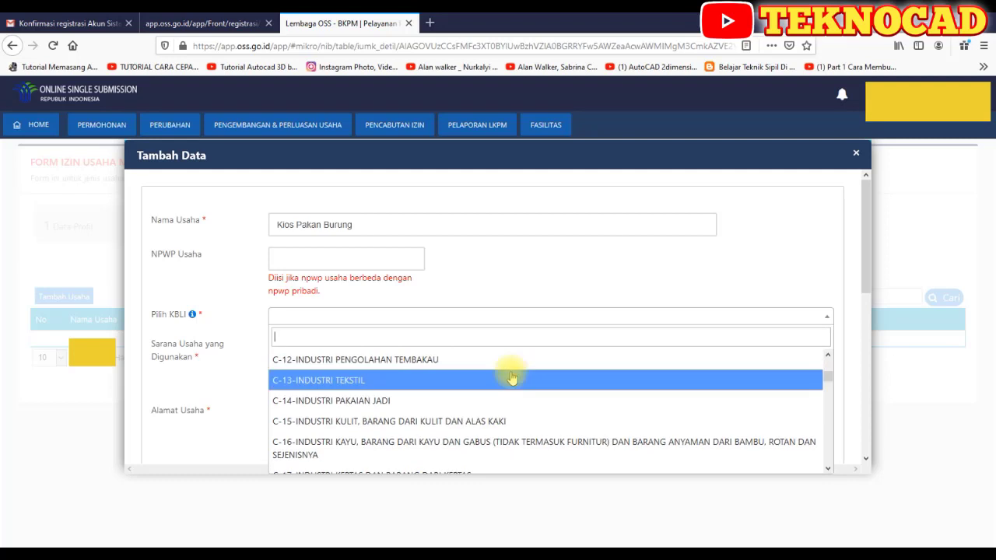
pyautogui.scroll(-3, 512, 377)
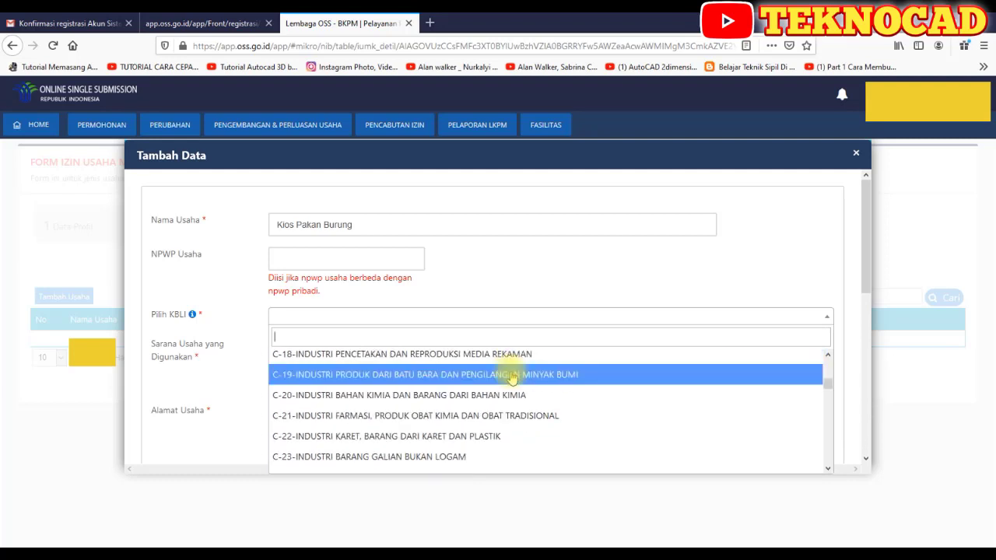
pyautogui.scroll(-7, 511, 378)
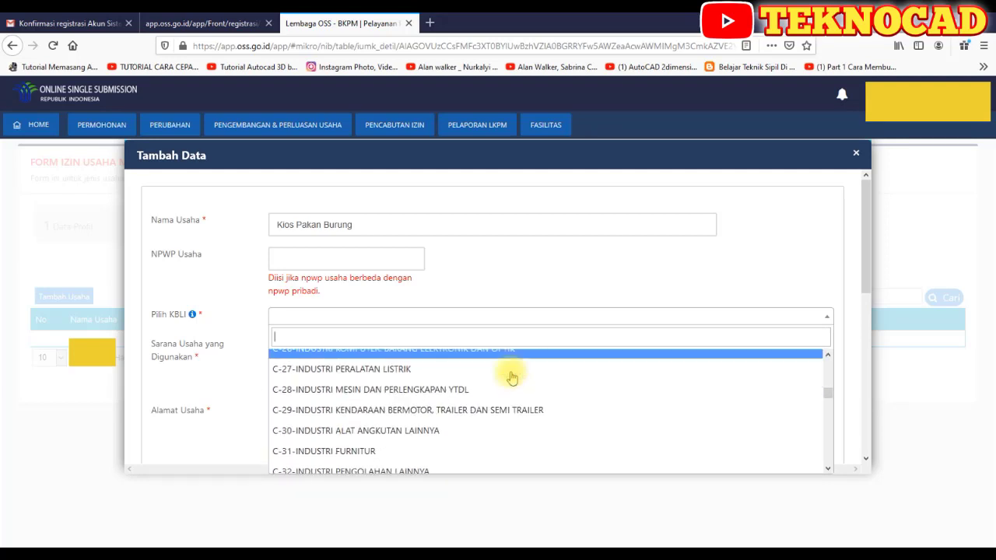
pyautogui.scroll(-3, 511, 377)
pyautogui.scroll(3, 511, 378)
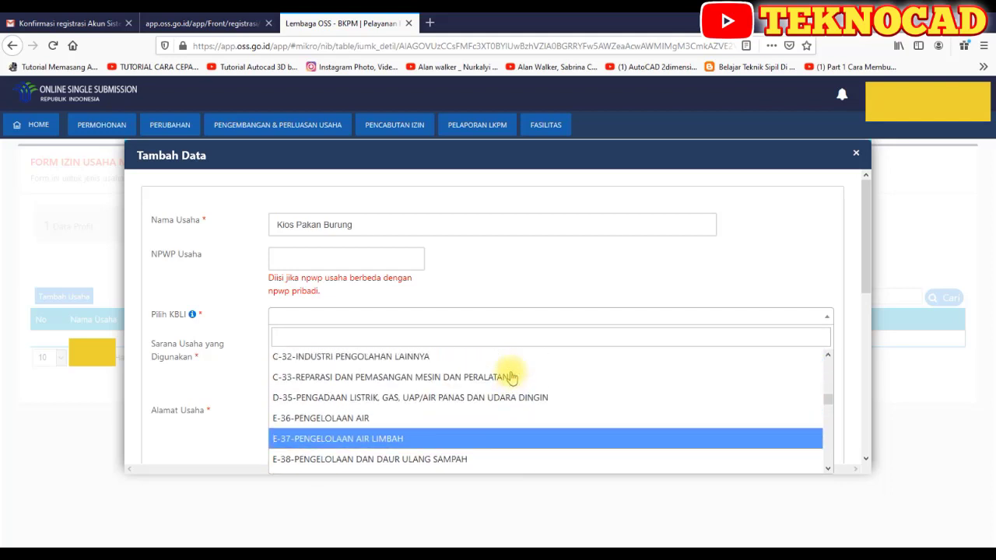
pyautogui.scroll(-5, 512, 378)
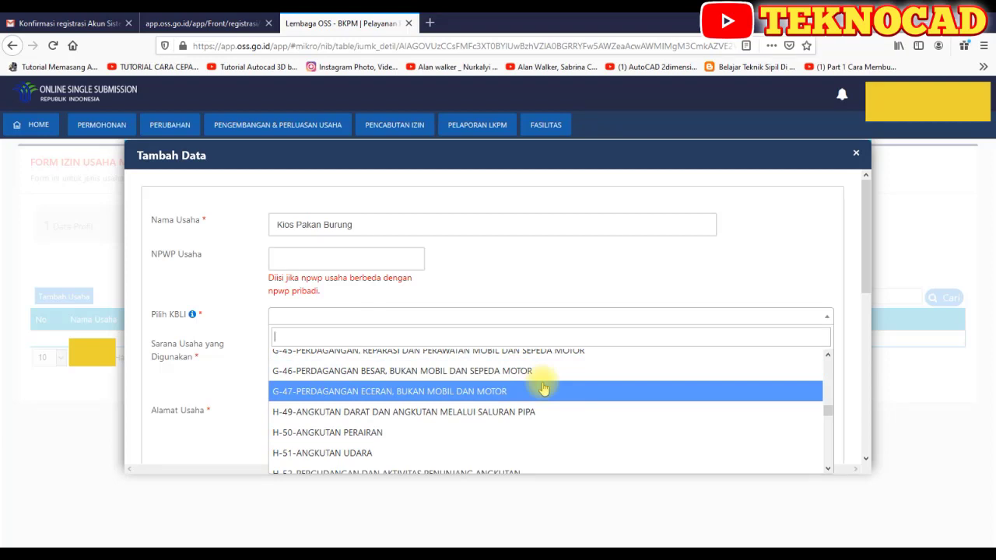
pyautogui.scroll(-4, 544, 389)
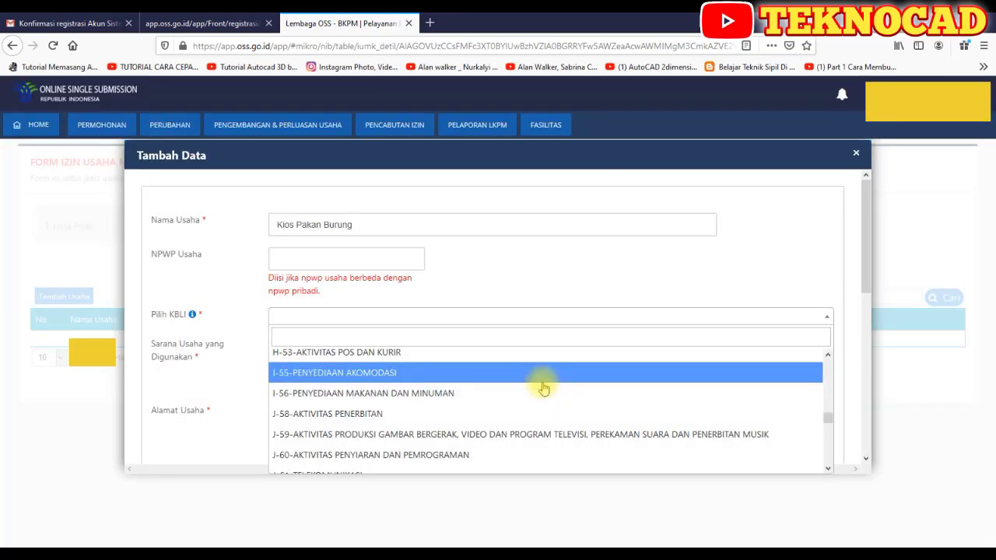
pyautogui.scroll(-3, 543, 389)
pyautogui.scroll(-6, 543, 388)
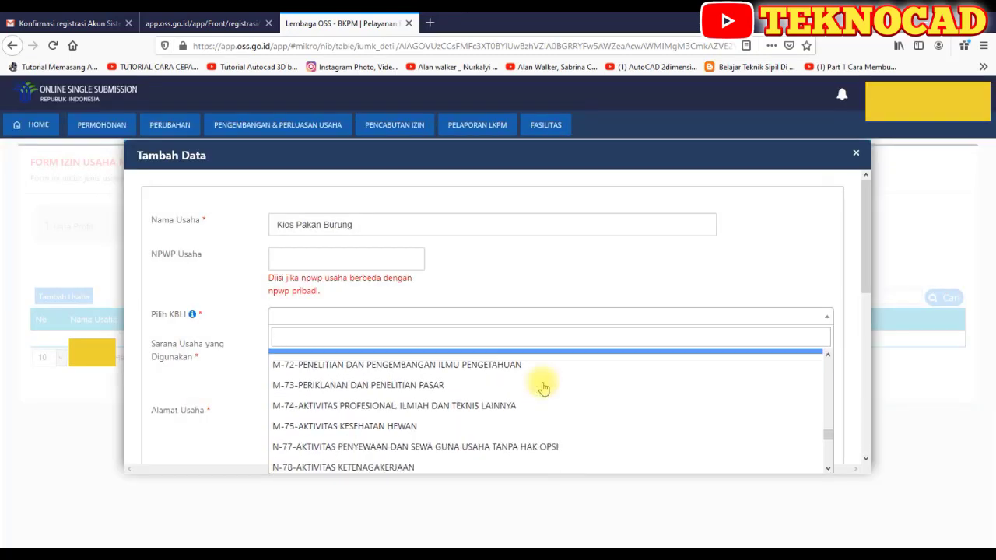
pyautogui.scroll(-1, 543, 388)
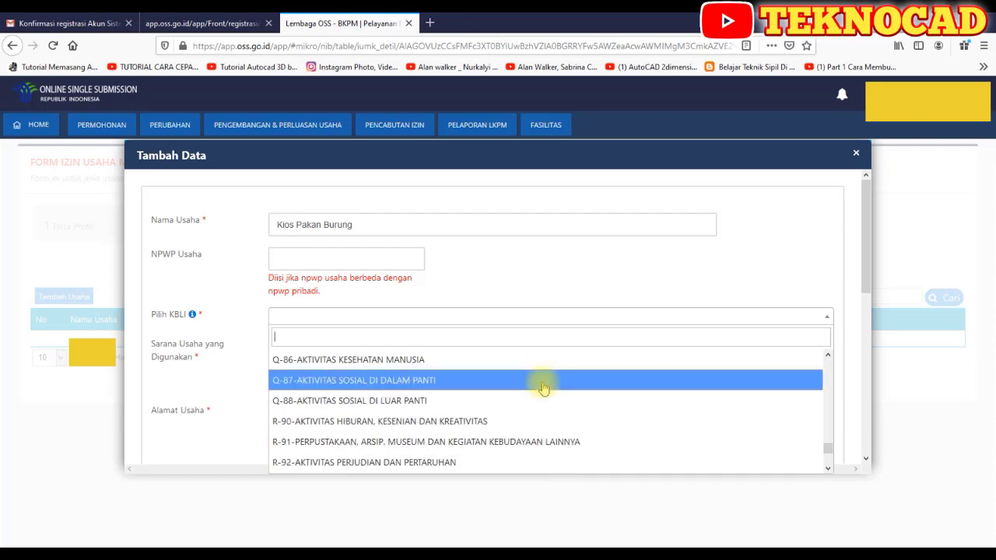
pyautogui.scroll(-4, 543, 388)
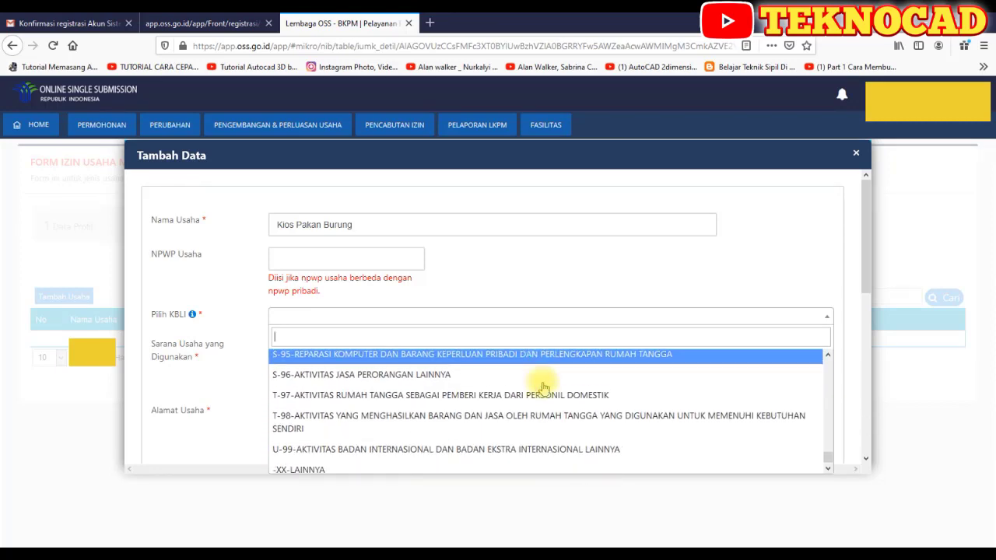
pyautogui.scroll(20, 543, 389)
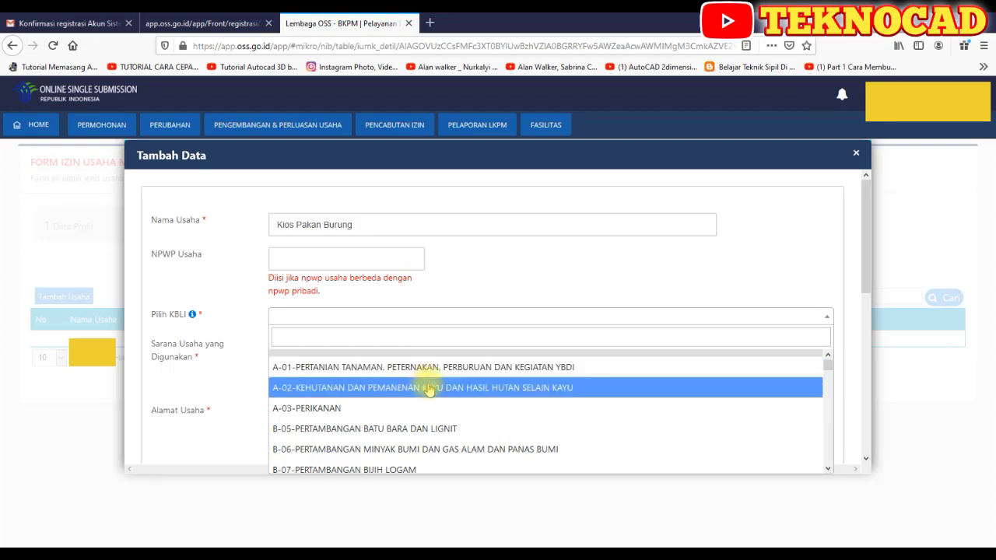
# Step: Append ' dan Ternak' so the business name reads 'Kios Pakan Burung dan Ternak'
pyautogui.click(385, 224)
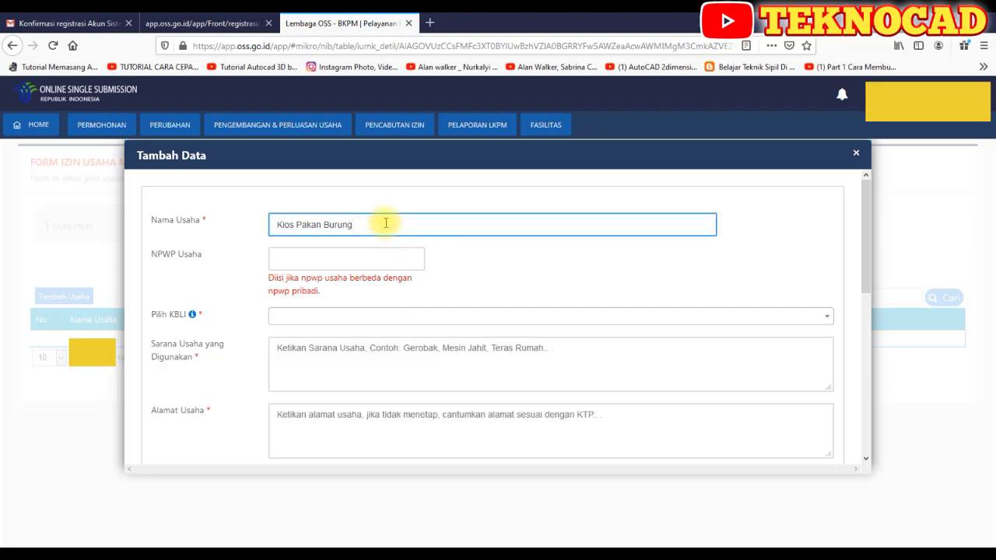
pyautogui.write('dan ')
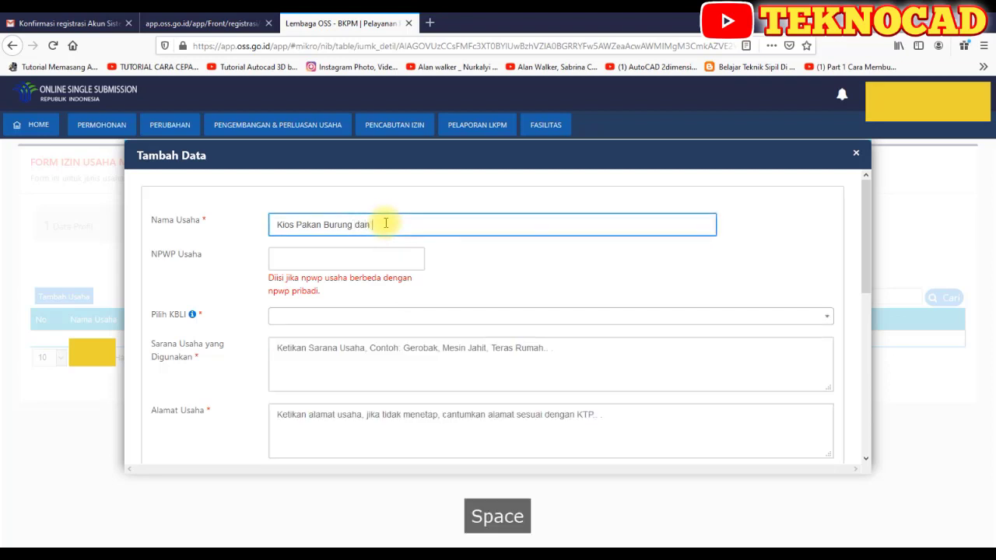
pyautogui.write('Ternak')
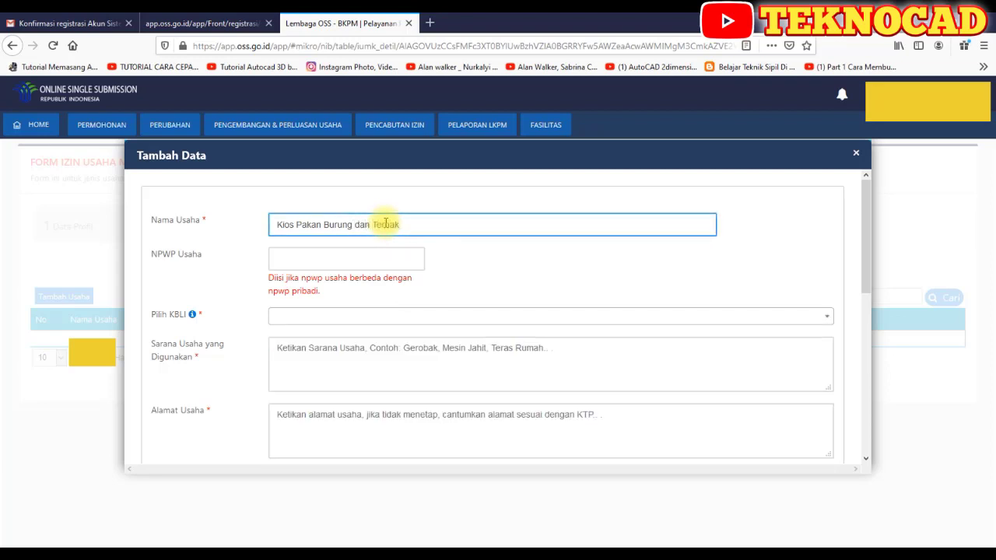
pyautogui.scroll(-6, 583, 318)
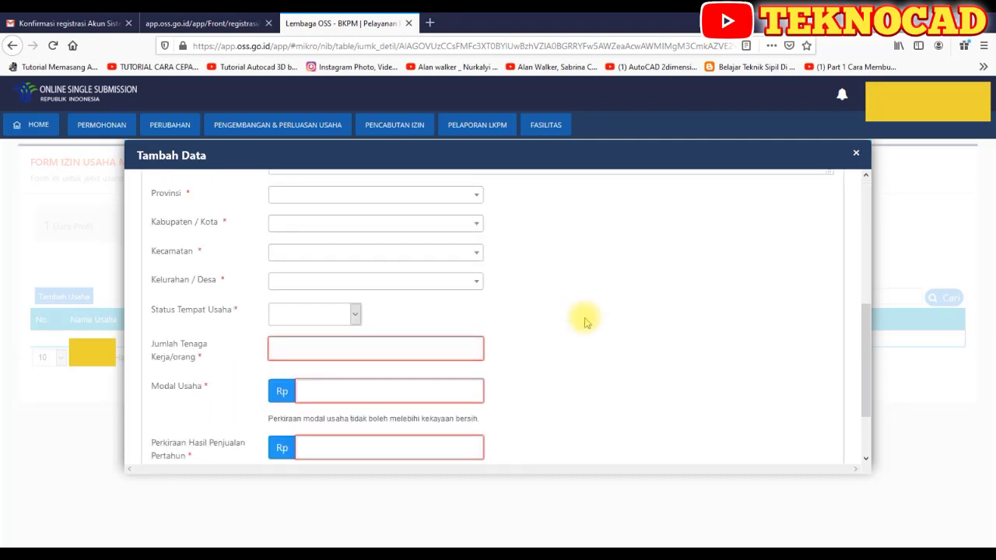
pyautogui.scroll(3, 585, 319)
pyautogui.scroll(3, 583, 319)
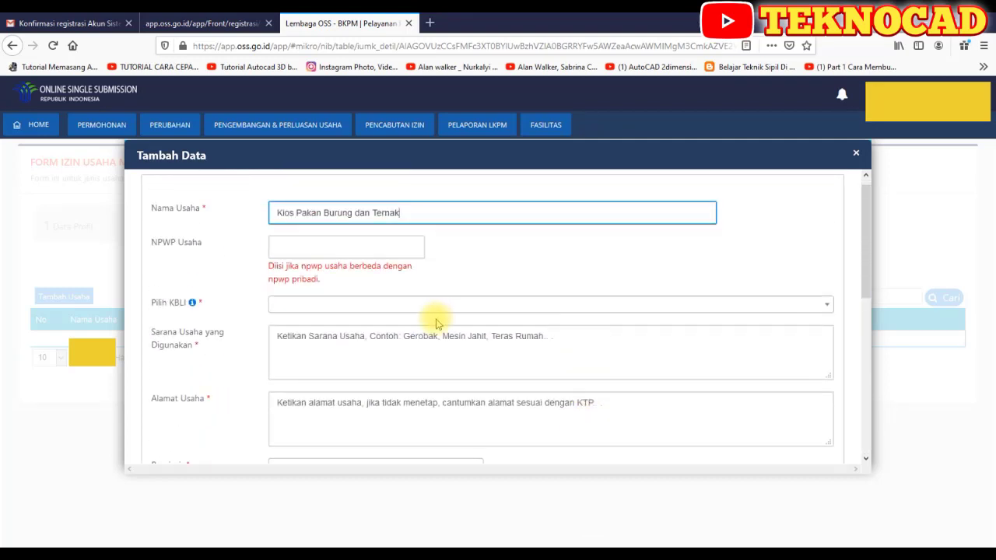
# Step: Set the KBLI category to G-47 Perdagangan Eceran, Bukan Mobil dan Motor
pyautogui.click(828, 309)
pyautogui.scroll(-7, 778, 382)
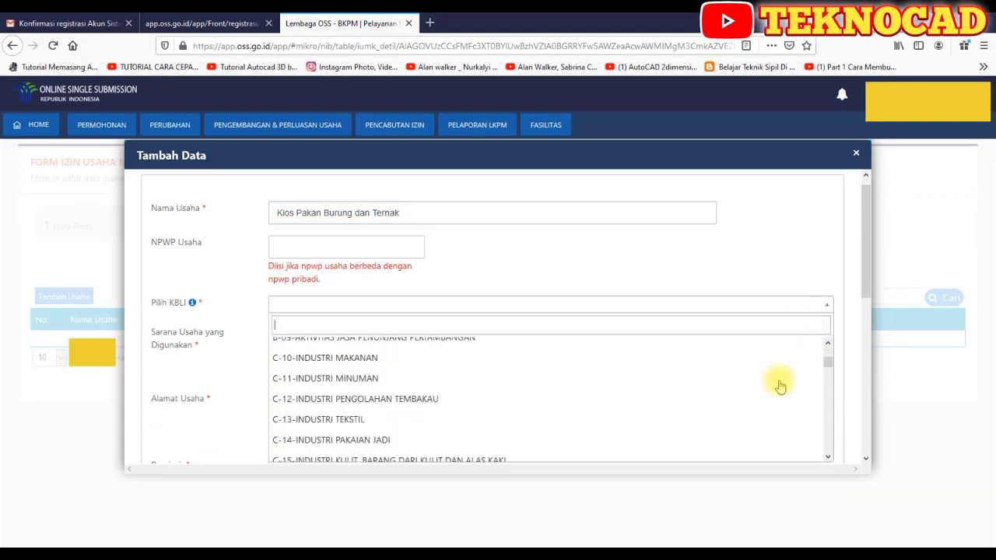
pyautogui.scroll(-5, 662, 414)
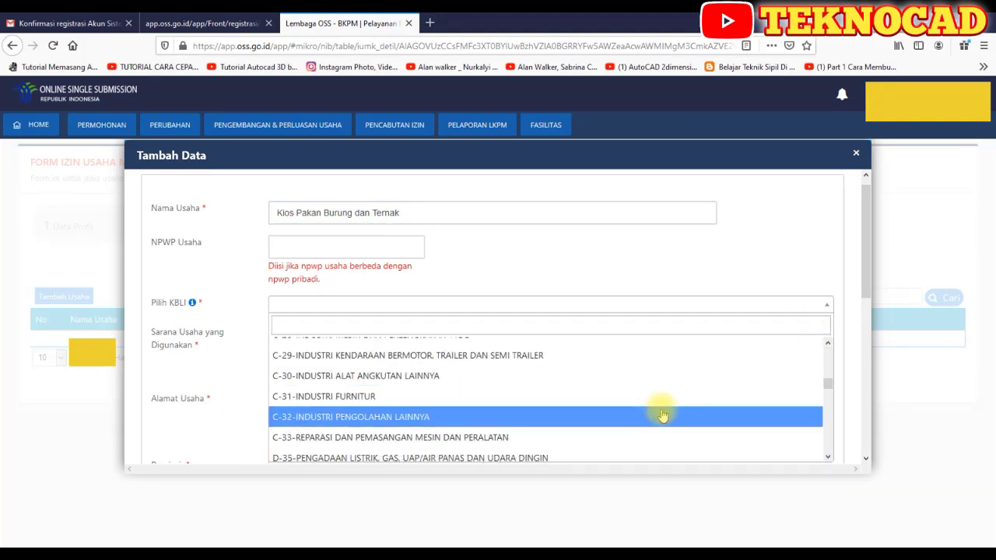
pyautogui.scroll(-3, 662, 415)
pyautogui.scroll(2, 661, 415)
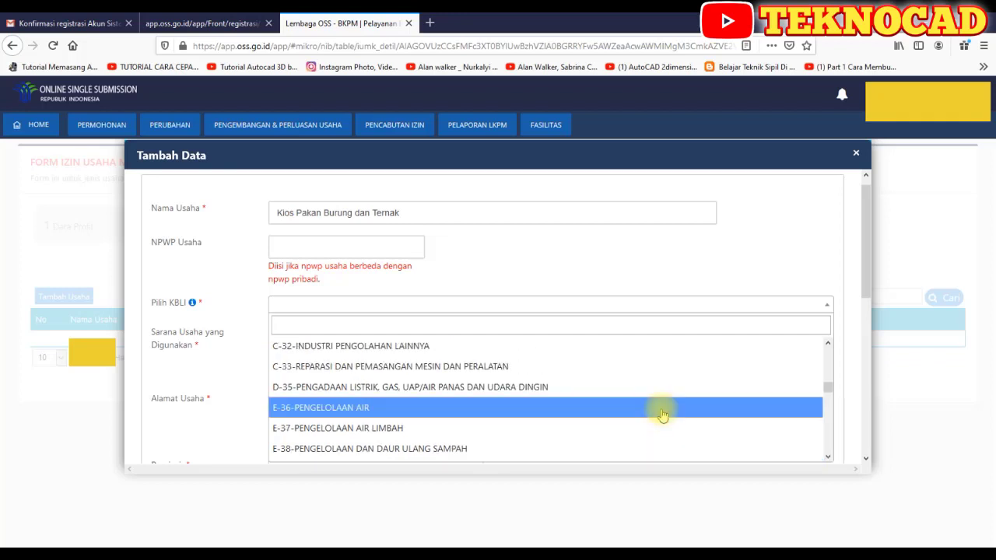
pyautogui.scroll(-5, 662, 414)
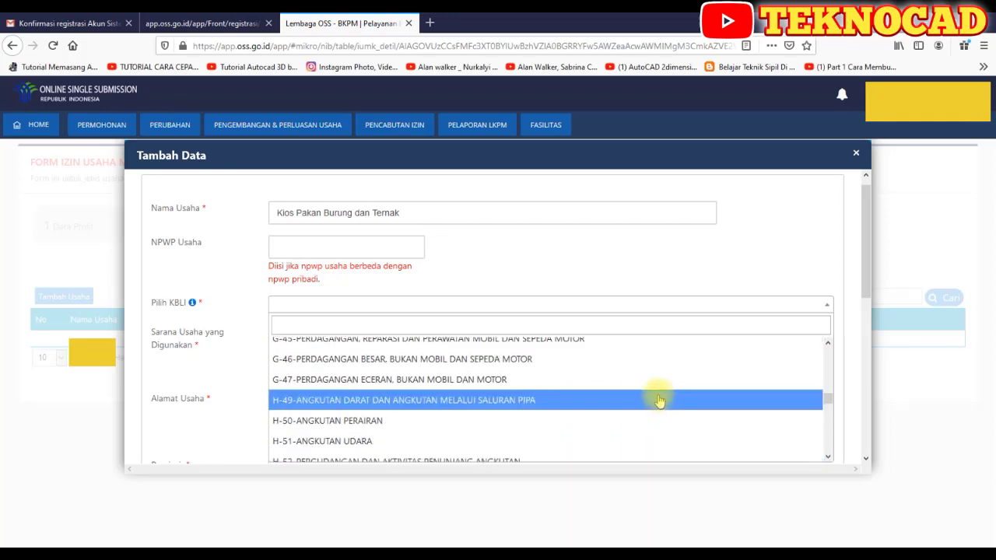
pyautogui.scroll(2, 661, 400)
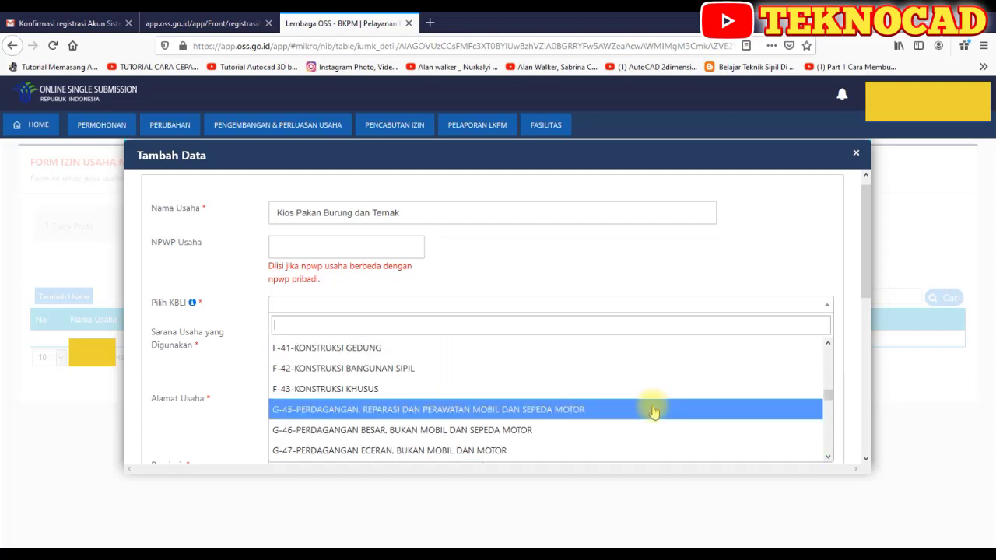
pyautogui.scroll(-2, 652, 409)
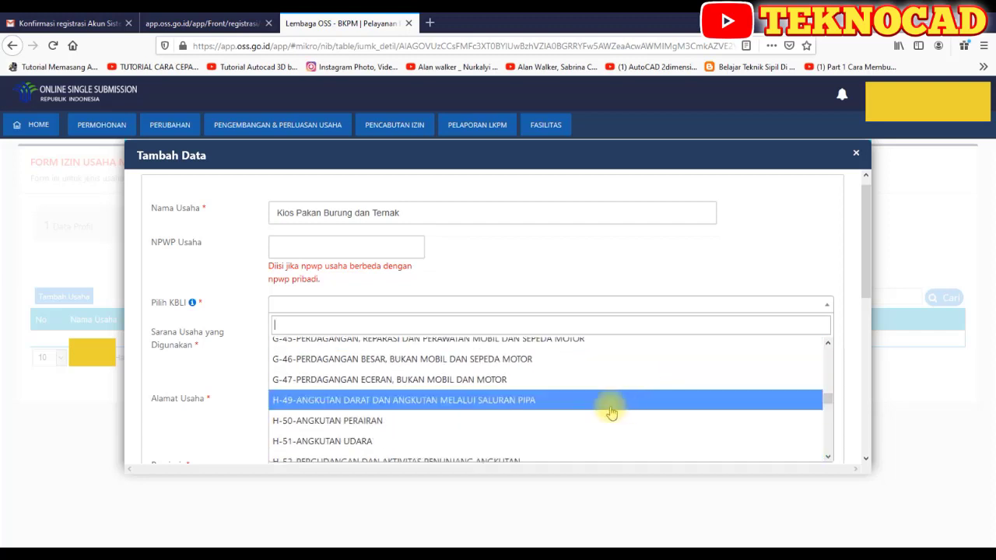
pyautogui.click(469, 381)
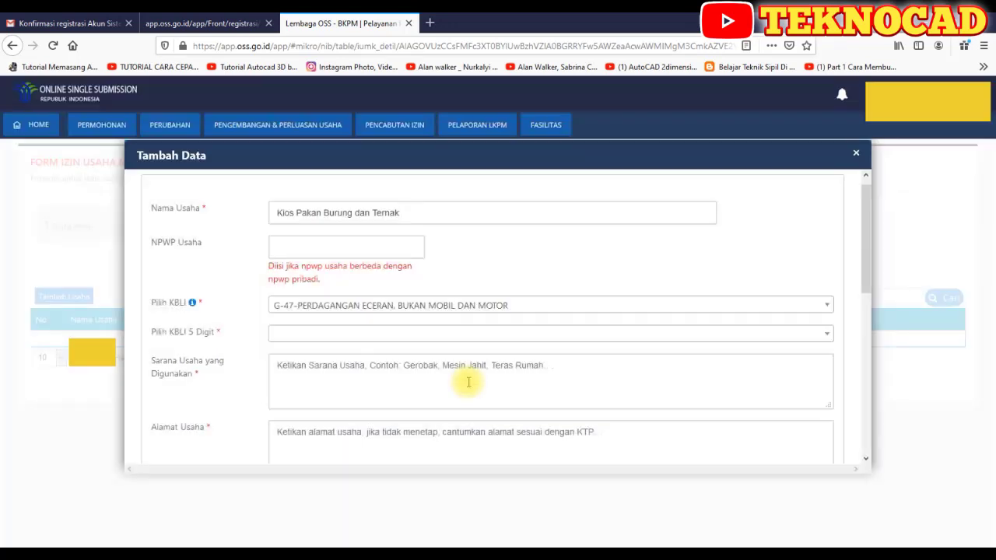
# Step: Choose 5-digit KBLI 47754, retail of livestock, poultry and fish feed and pets
pyautogui.click(378, 335)
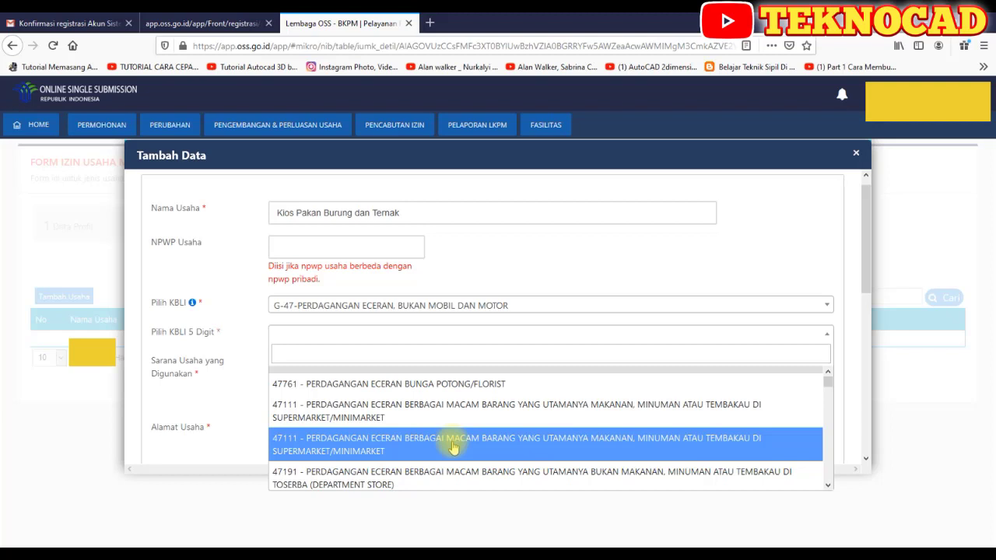
pyautogui.scroll(-2, 453, 449)
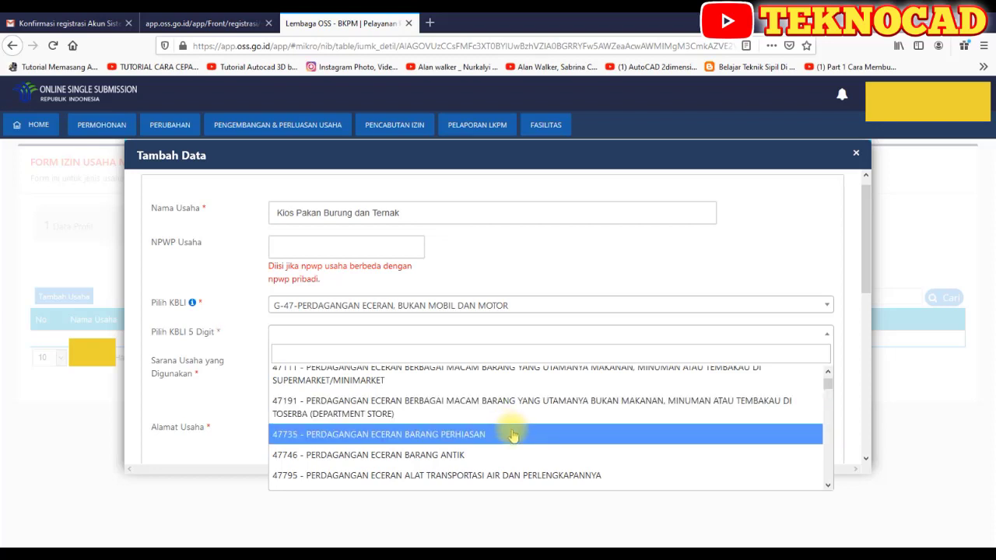
pyautogui.scroll(-2, 513, 437)
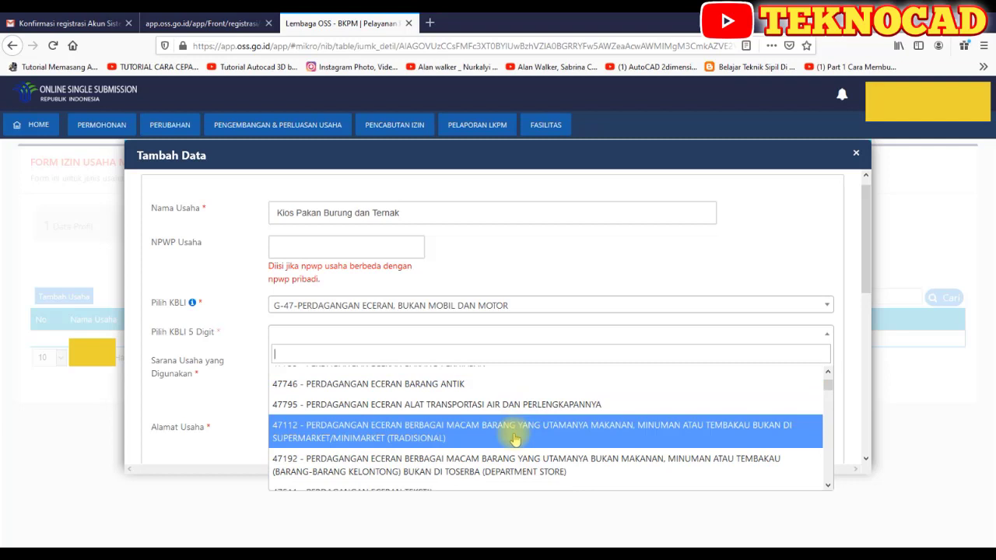
pyautogui.scroll(-2, 513, 440)
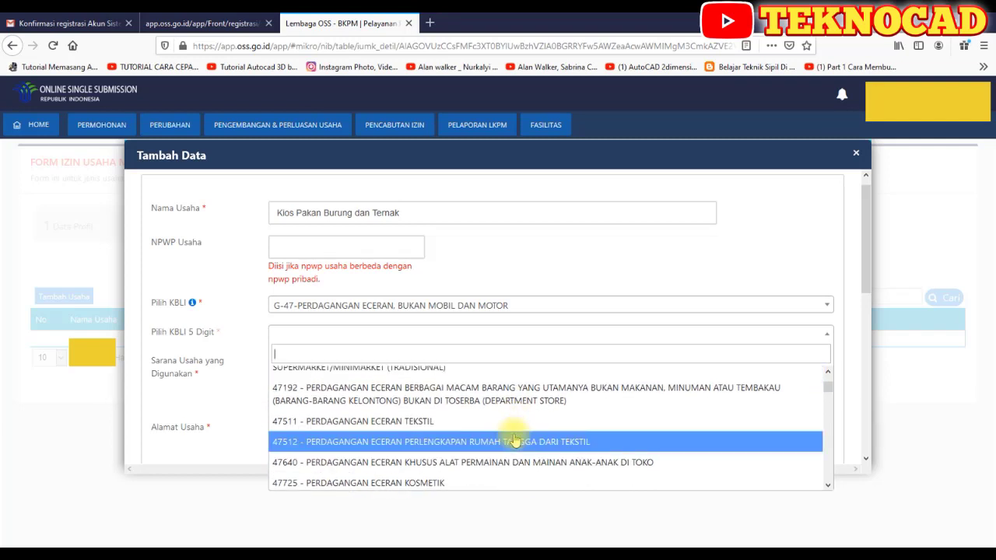
pyautogui.scroll(-2, 514, 442)
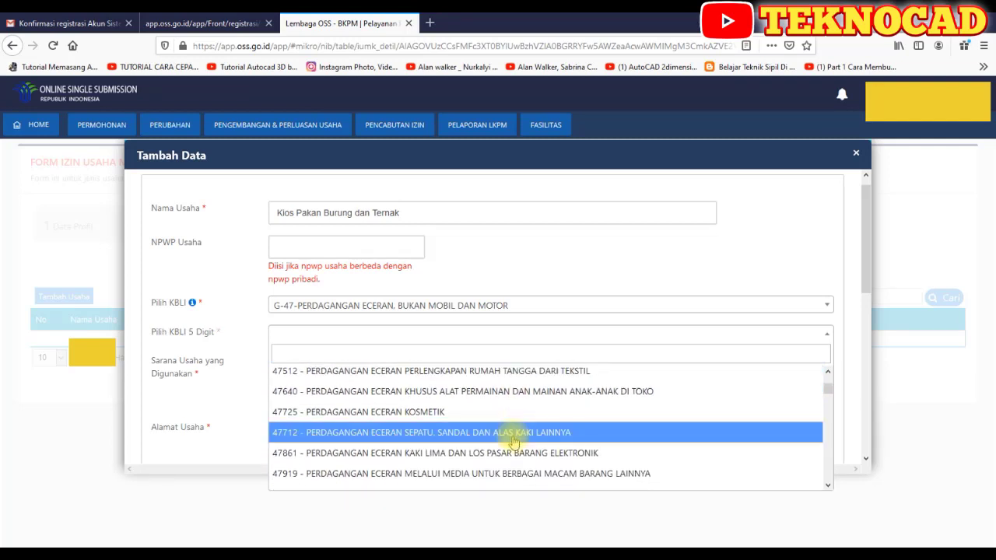
pyautogui.scroll(-2, 514, 442)
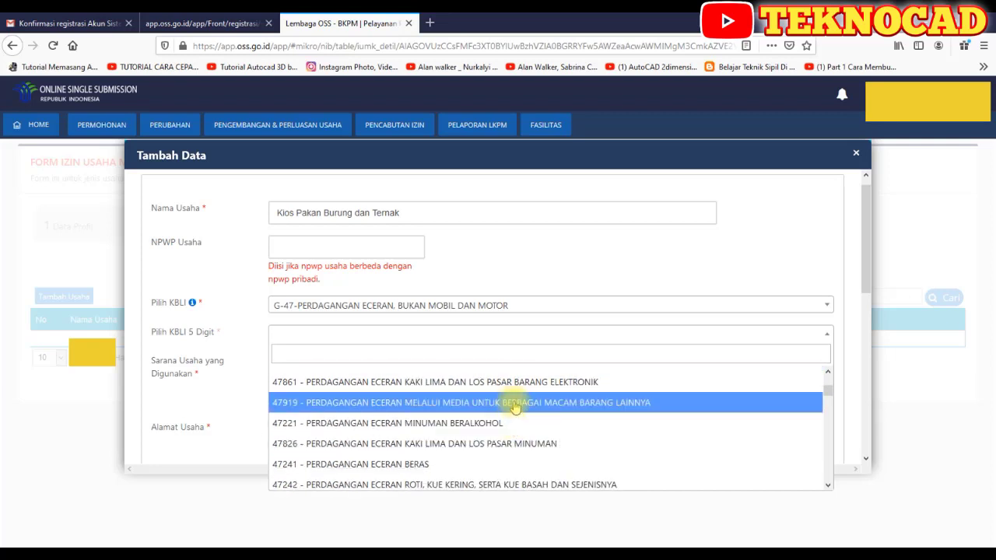
pyautogui.scroll(-2, 519, 444)
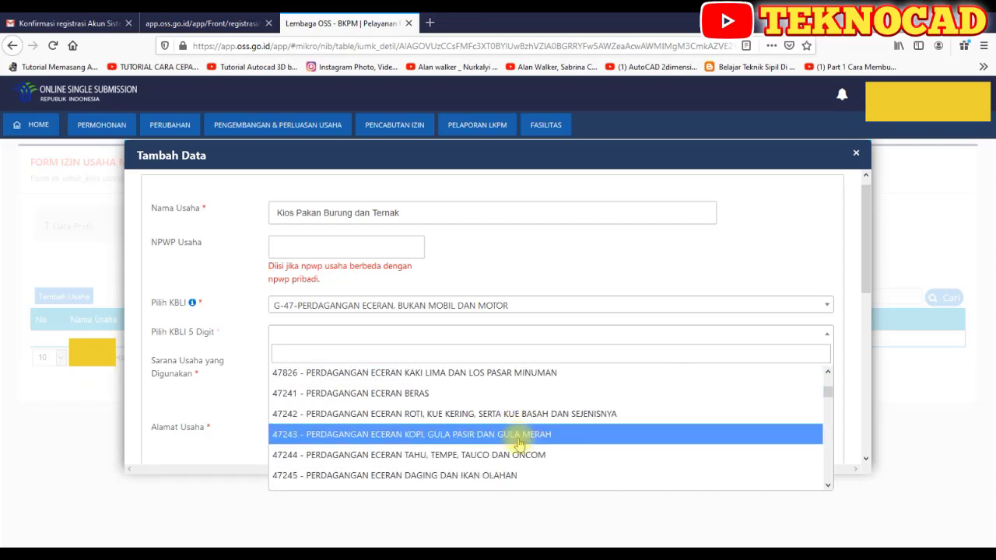
pyautogui.scroll(-2, 518, 443)
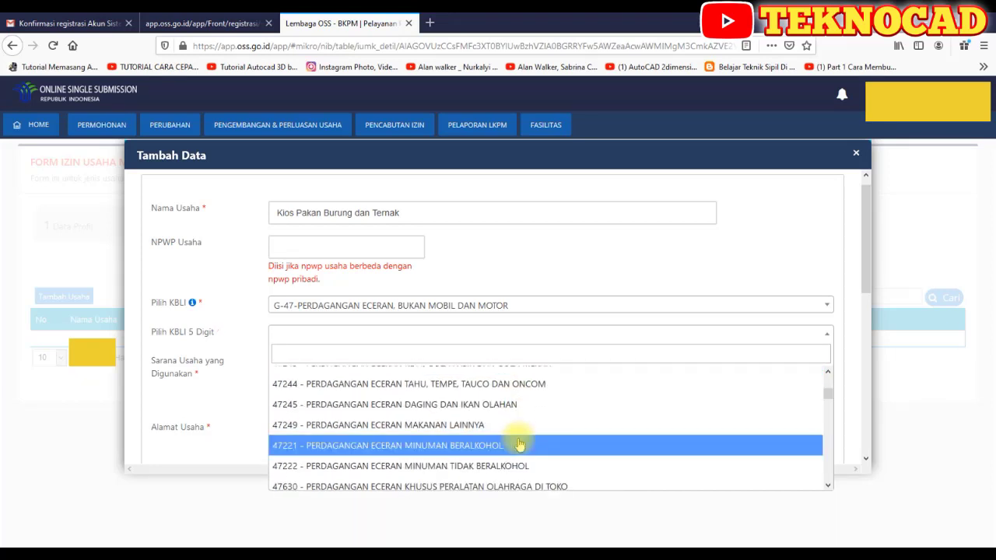
pyautogui.scroll(-2, 520, 444)
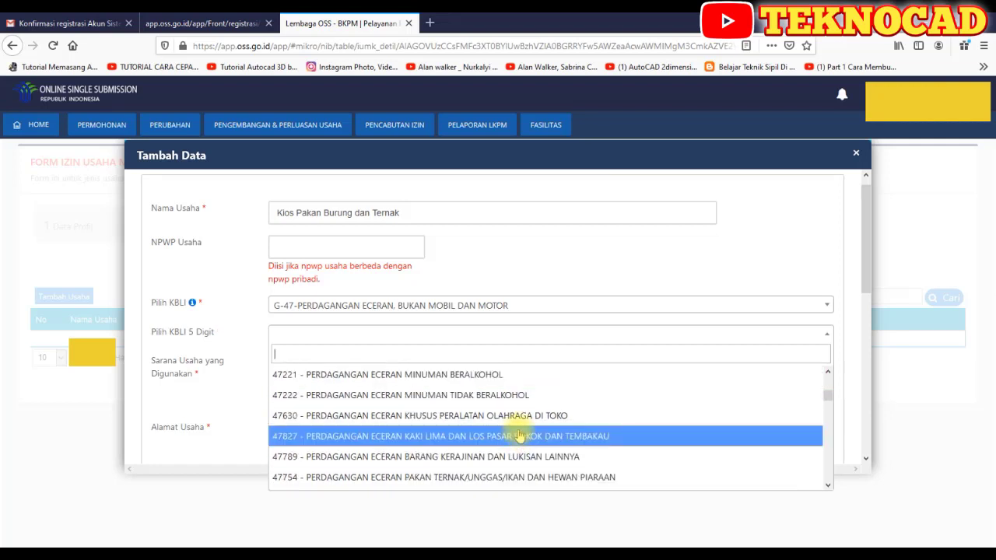
pyautogui.scroll(-2, 520, 440)
pyautogui.scroll(-1, 518, 424)
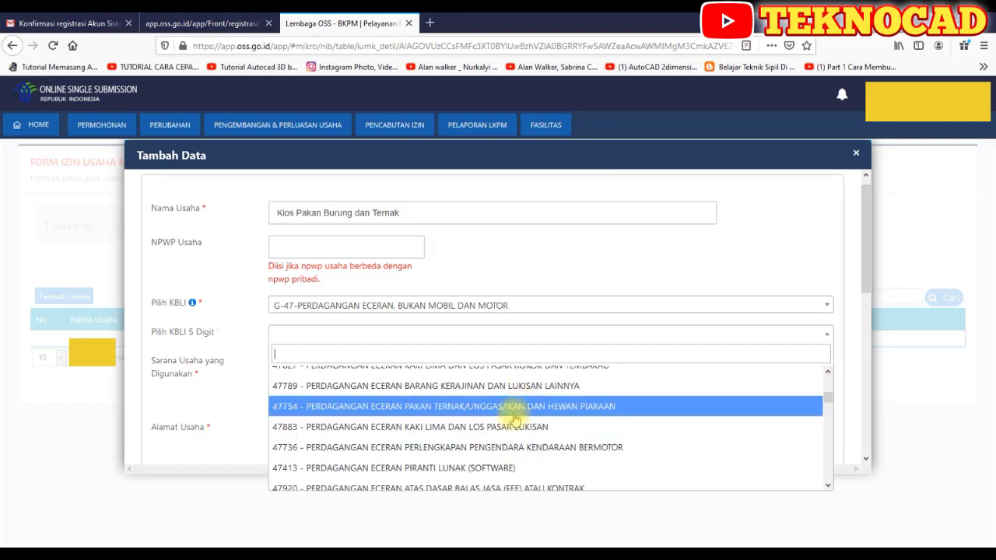
pyautogui.click(626, 411)
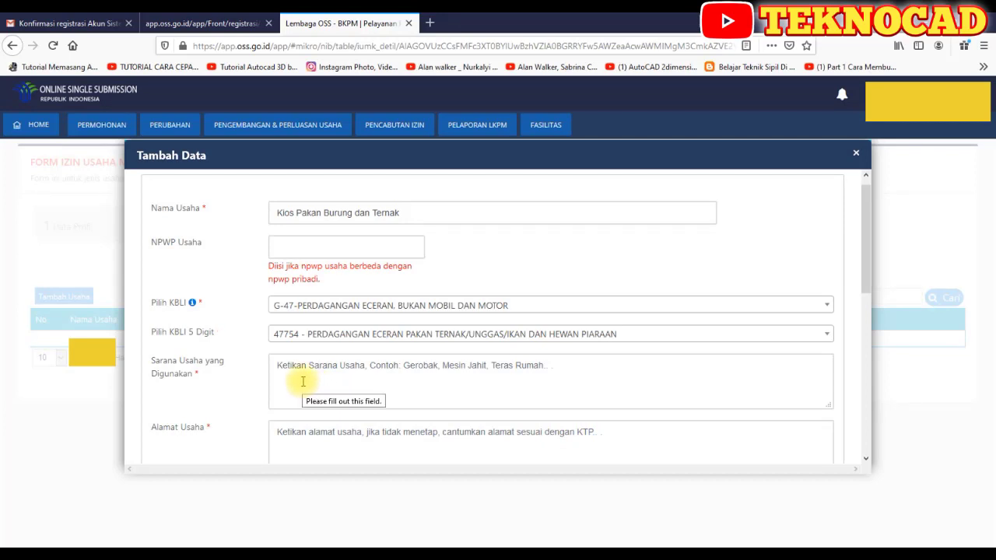
# Step: Enter 'Teras Rumah, Etalase dan Keranjang' as the business facilities used, correcting typos
pyautogui.click(525, 372)
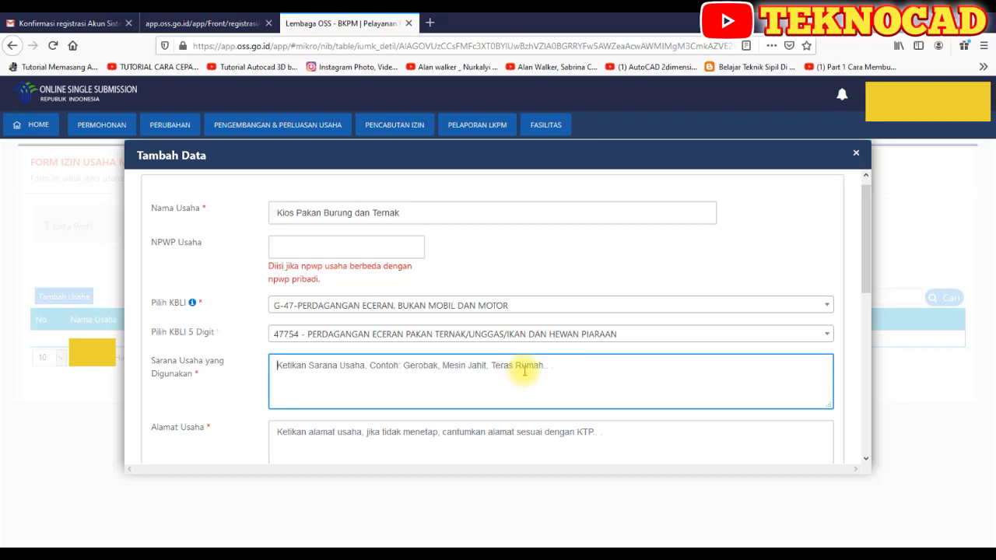
pyautogui.write('Etalase')
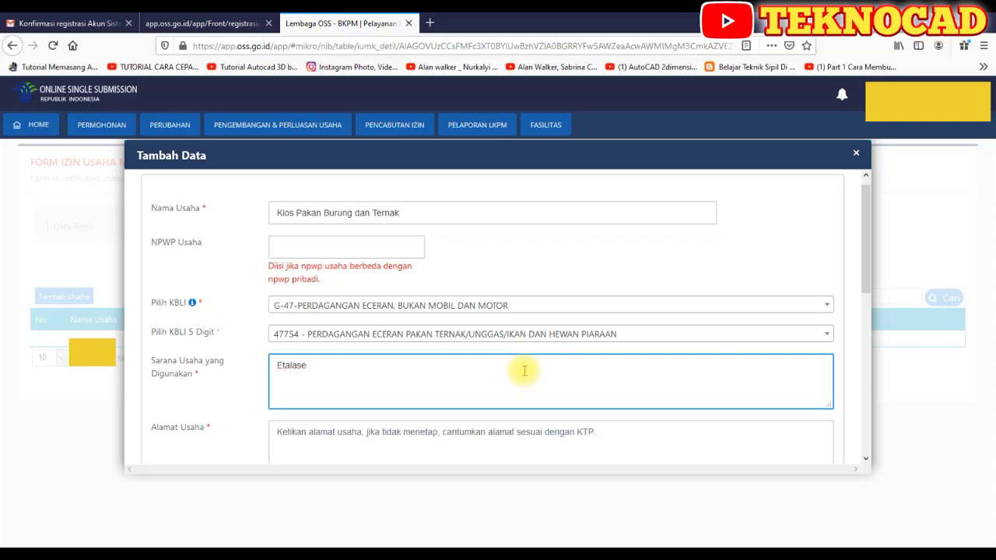
pyautogui.write('Kerangjan')
pyautogui.press('BackSpace')
pyautogui.press('BackSpace')
pyautogui.press('BackSpace')
pyautogui.press('BackSpace')
pyautogui.press('BackSpace')
pyautogui.press('BackSpace')
pyautogui.press('BackSpace')
pyautogui.press('BackSpace')
pyautogui.press('BackSpace')
pyautogui.press('BackSpace')
pyautogui.press('BackSpace')
pyautogui.write('dan Keran')
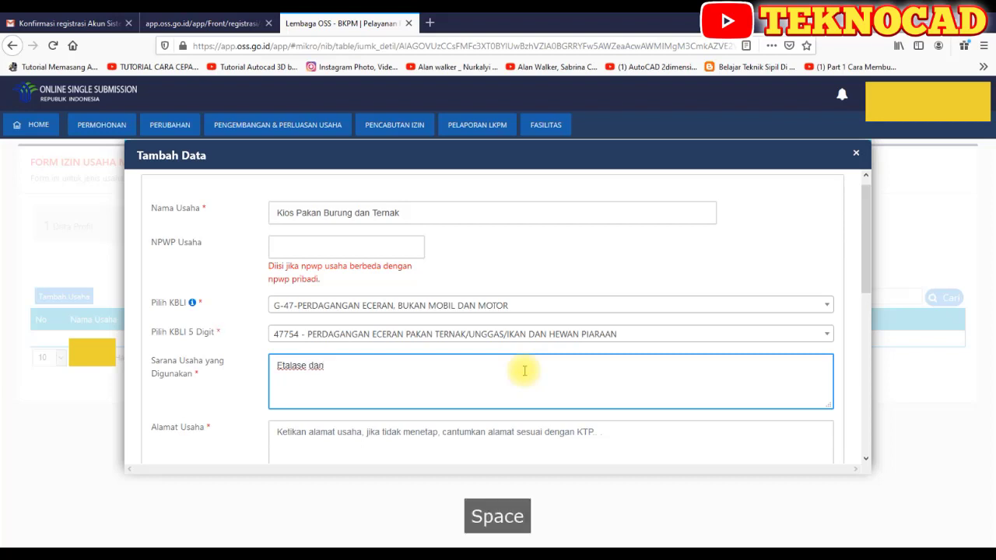
pyautogui.write('jang')
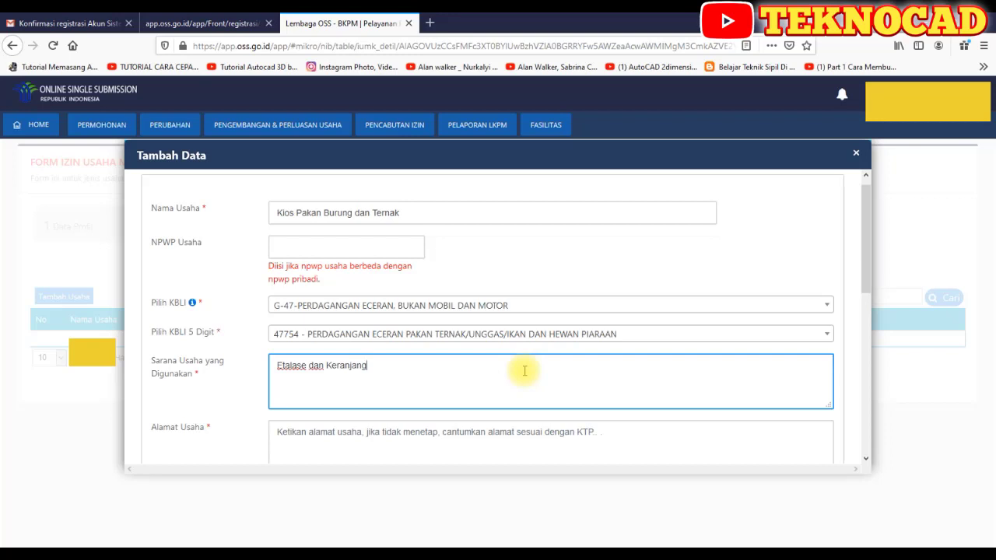
pyautogui.press('BackSpace')
pyautogui.press('BackSpace')
pyautogui.press('BackSpace')
pyautogui.press('BackSpace')
pyautogui.press('BackSpace')
pyautogui.press('BackSpace')
pyautogui.press('BackSpace')
pyautogui.press('BackSpace')
pyautogui.press('BackSpace')
pyautogui.press('BackSpace')
pyautogui.press('BackSpace')
pyautogui.press('BackSpace')
pyautogui.press('BackSpace')
pyautogui.press('BackSpace')
pyautogui.press('BackSpace')
pyautogui.press('BackSpace')
pyautogui.press('BackSpace')
pyautogui.press('BackSpace')
pyautogui.press('BackSpace')
pyautogui.press('BackSpace')
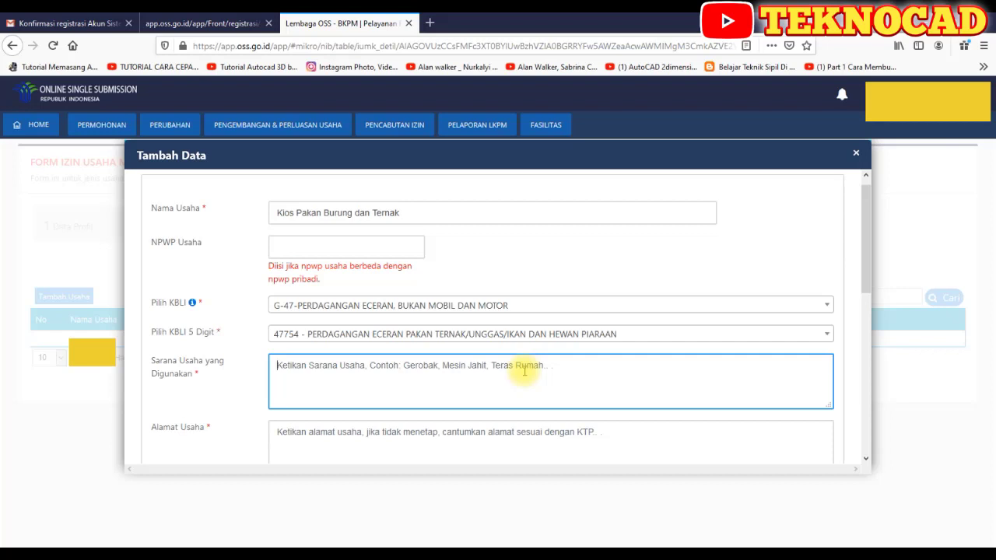
pyautogui.write('Teras ')
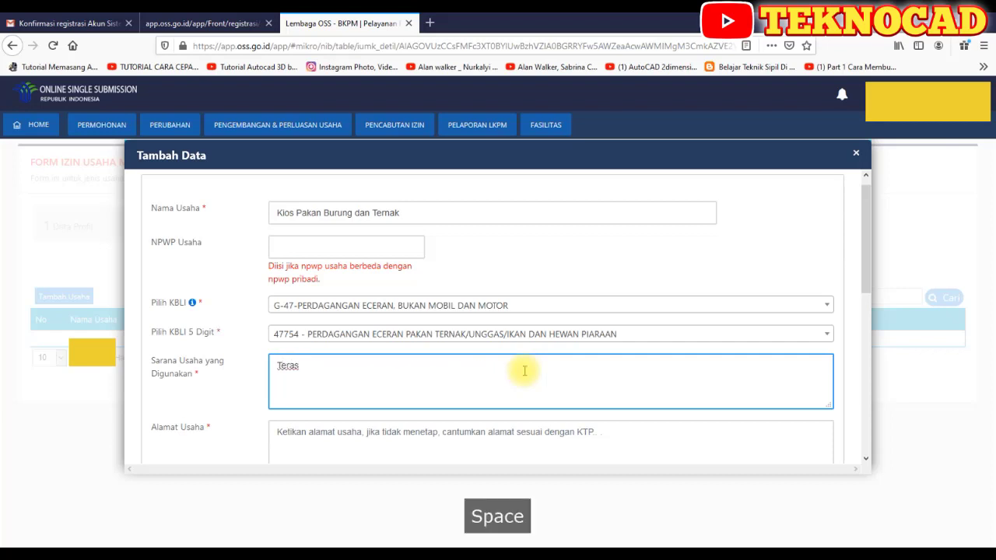
pyautogui.write('Rumah')
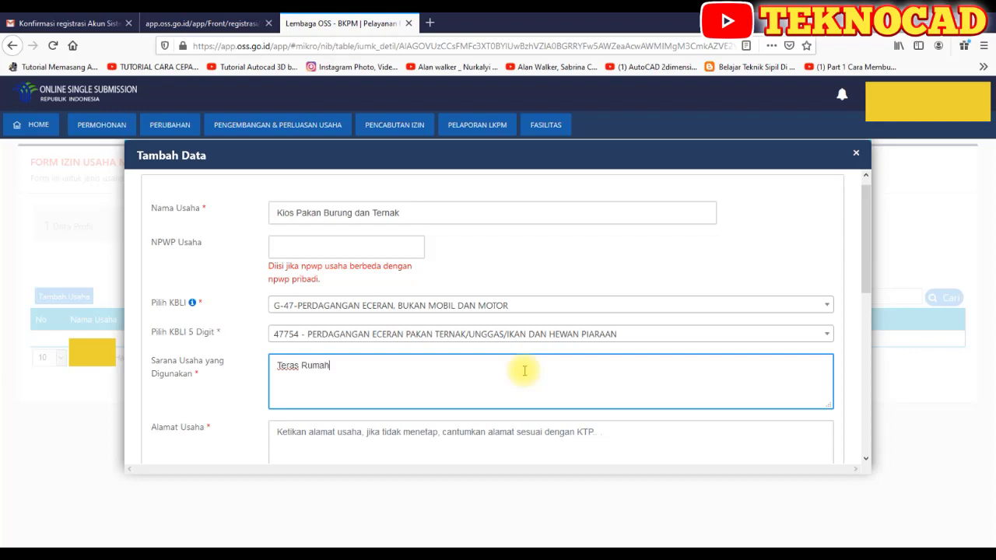
pyautogui.press('BackSpace')
pyautogui.write(', Etalase dan Keranja')
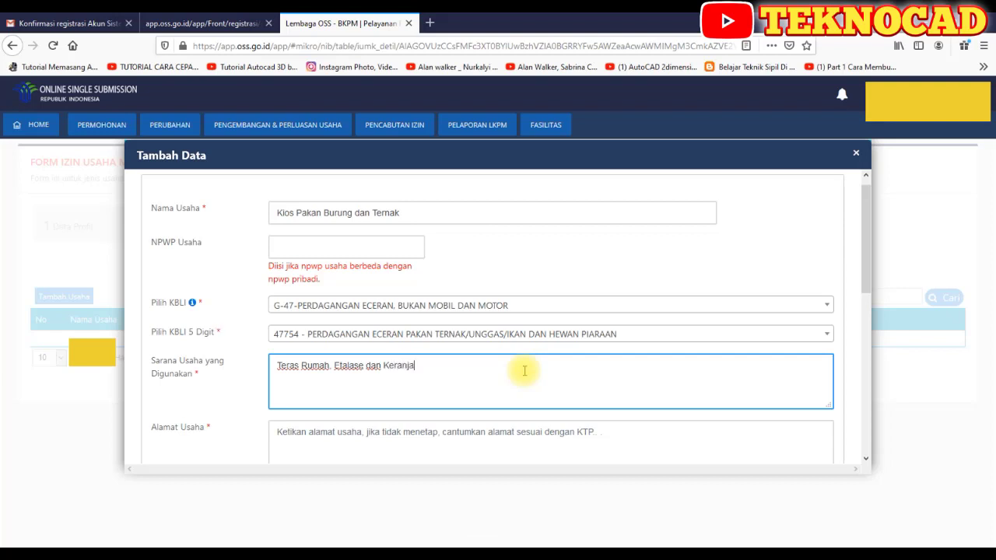
pyautogui.write('ng')
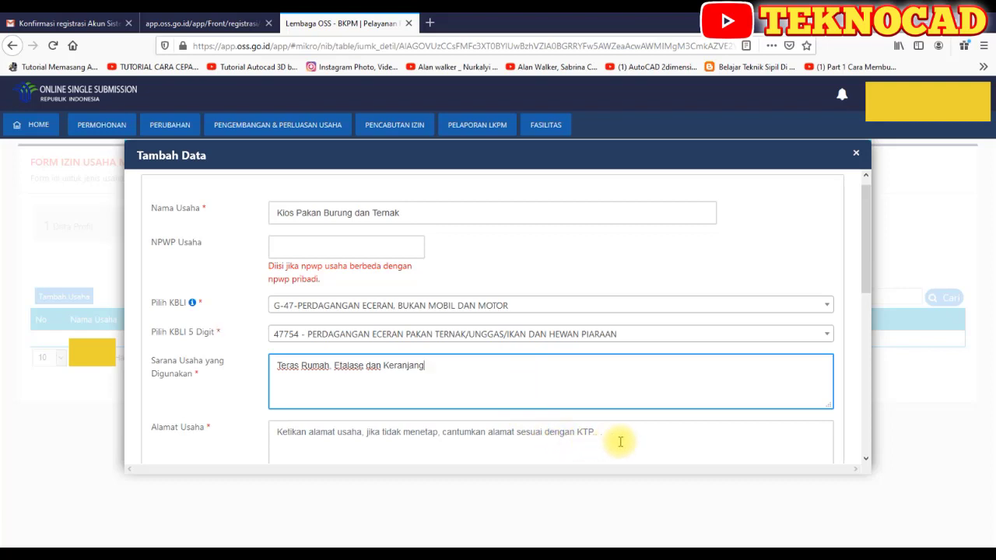
# Step: Change the estimated annual sales to 24.000.000 and submit the business form with Simpan
pyautogui.scroll(-1, 627, 440)
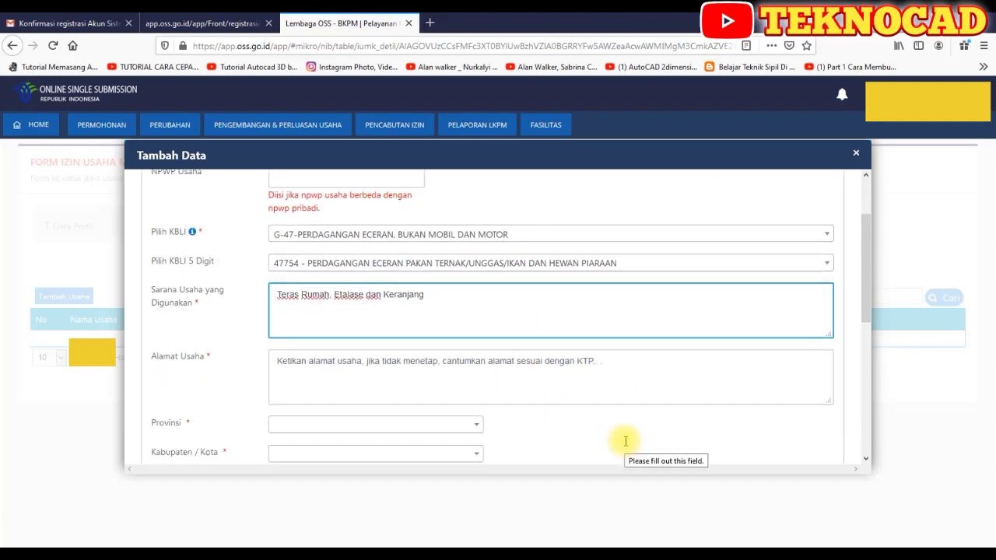
pyautogui.click(488, 363)
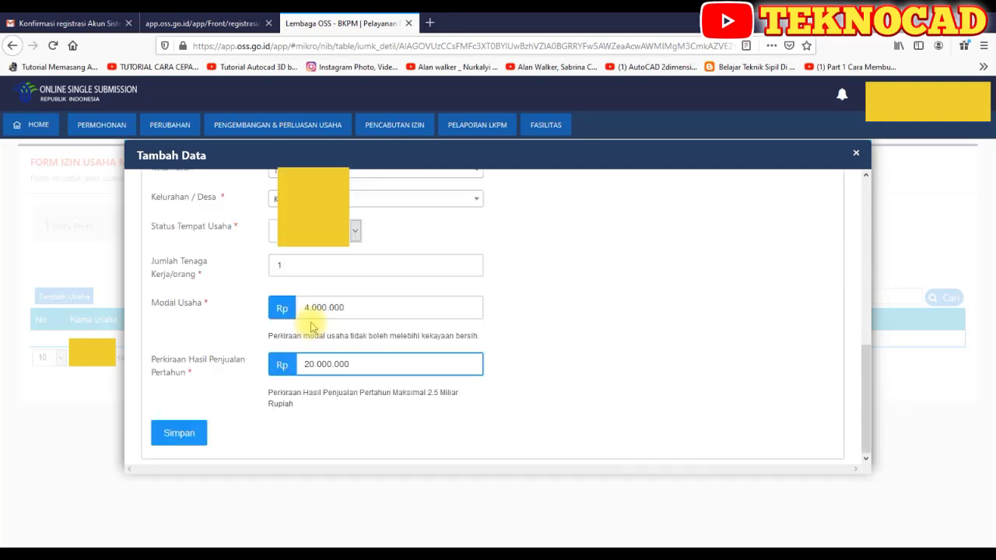
pyautogui.click(181, 437)
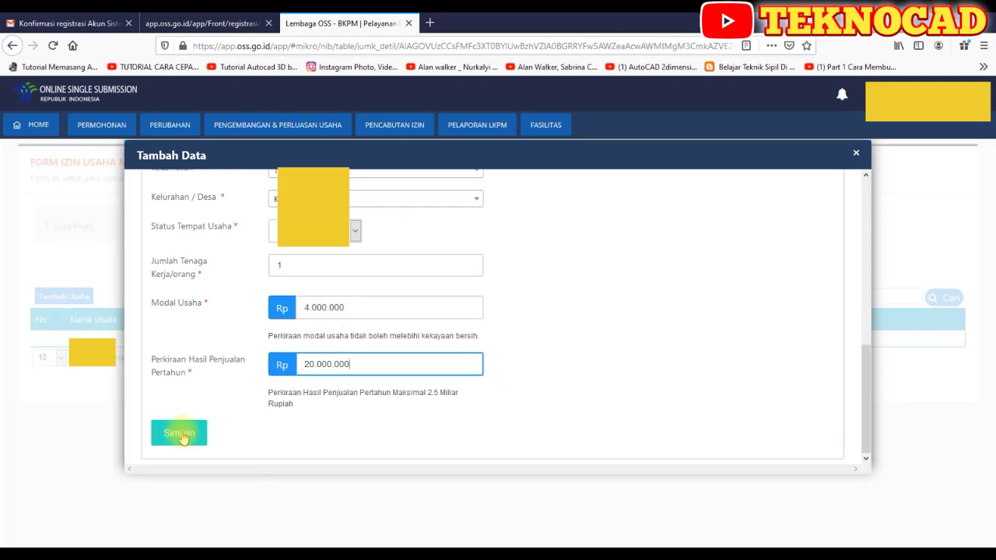
pyautogui.moveTo(371, 364); pyautogui.dragTo(264, 360)
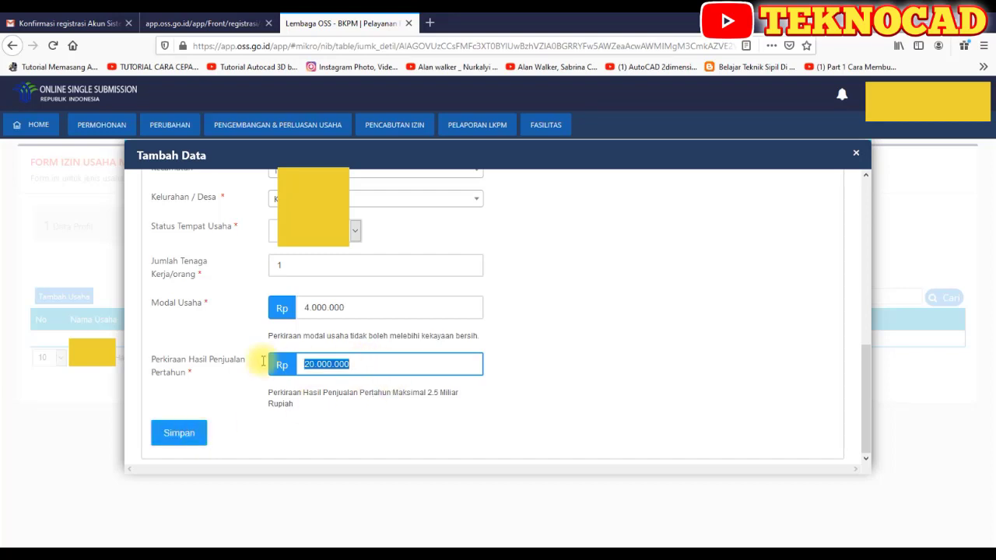
pyautogui.write('24.000.00')
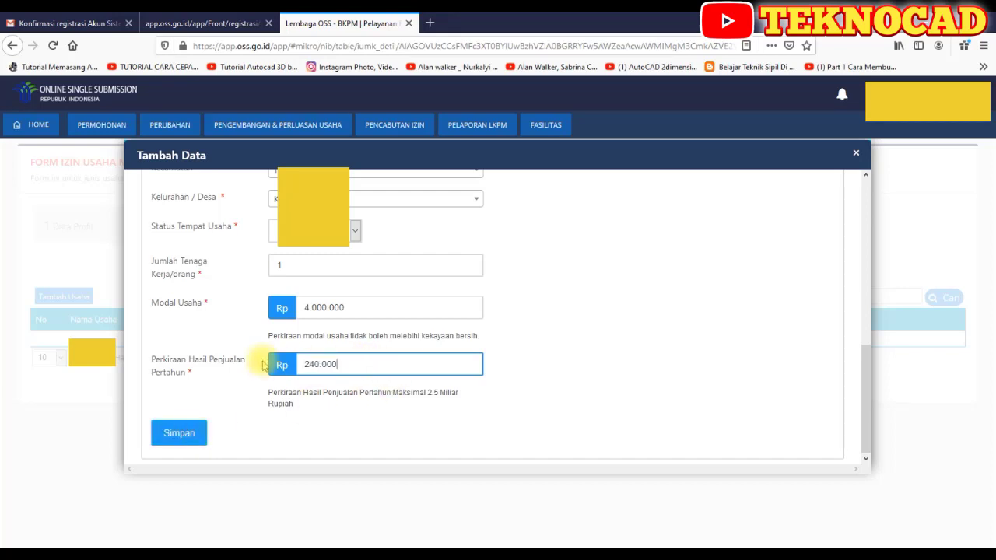
pyautogui.write('0')
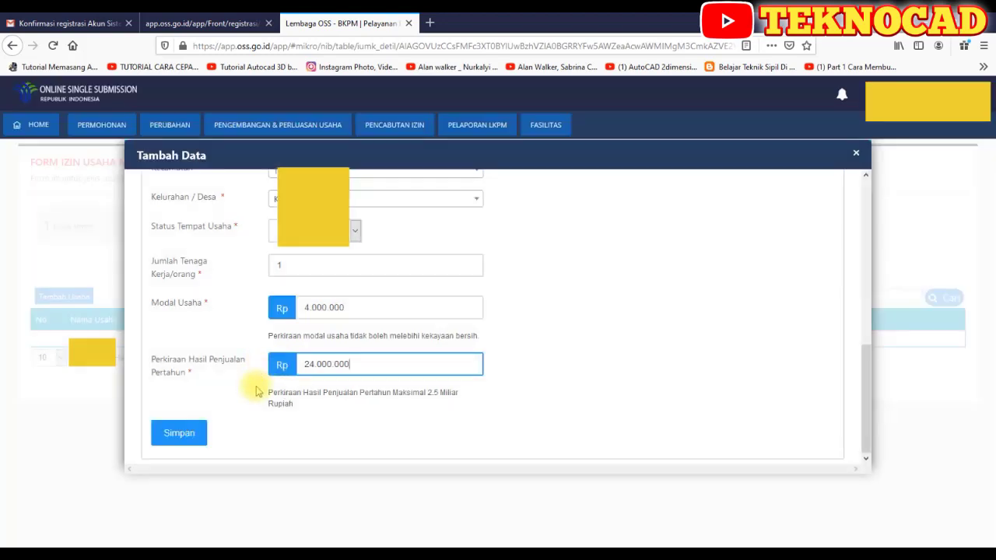
pyautogui.click(187, 436)
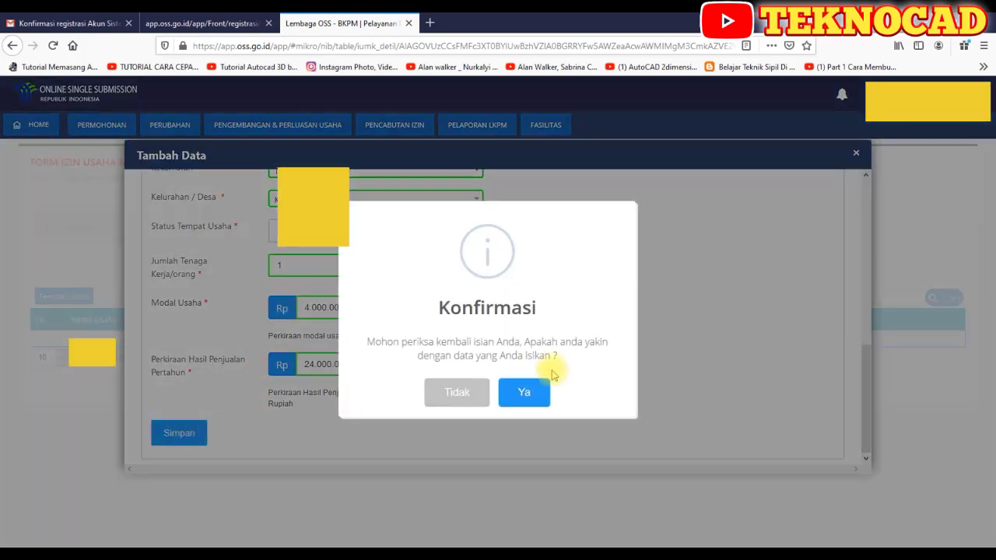
# Step: Confirm saving the business and select the 'Kios Pakan Burung dan Ternak' row in Data Usaha
pyautogui.click(531, 390)
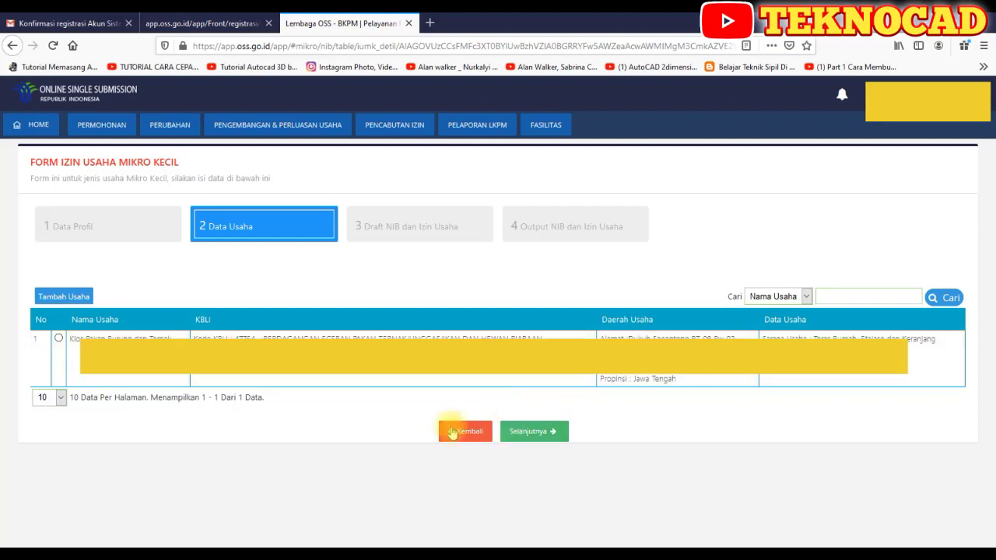
pyautogui.click(59, 340)
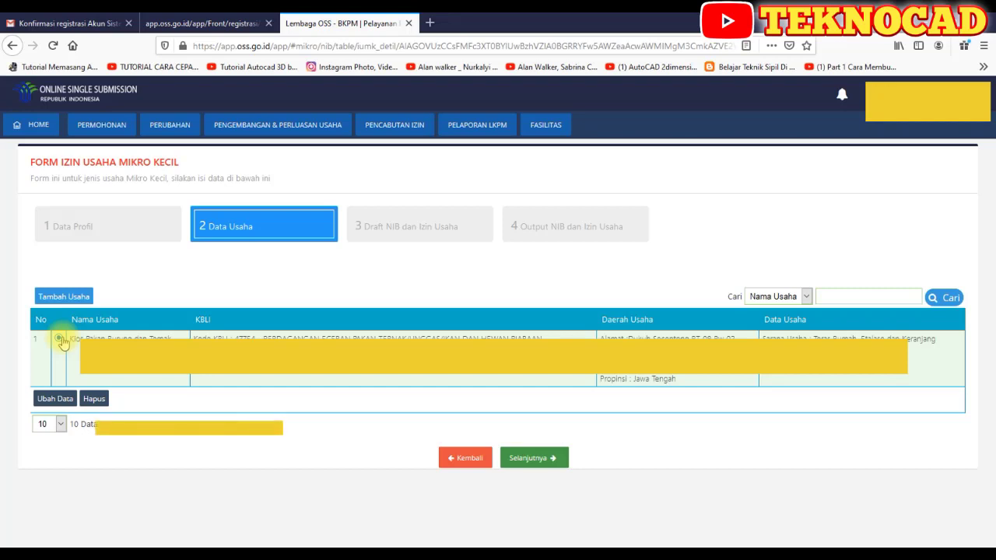
# Step: Continue to the NIB draft, accept the data-validity declaration, and process the NIB and permit
pyautogui.click(534, 459)
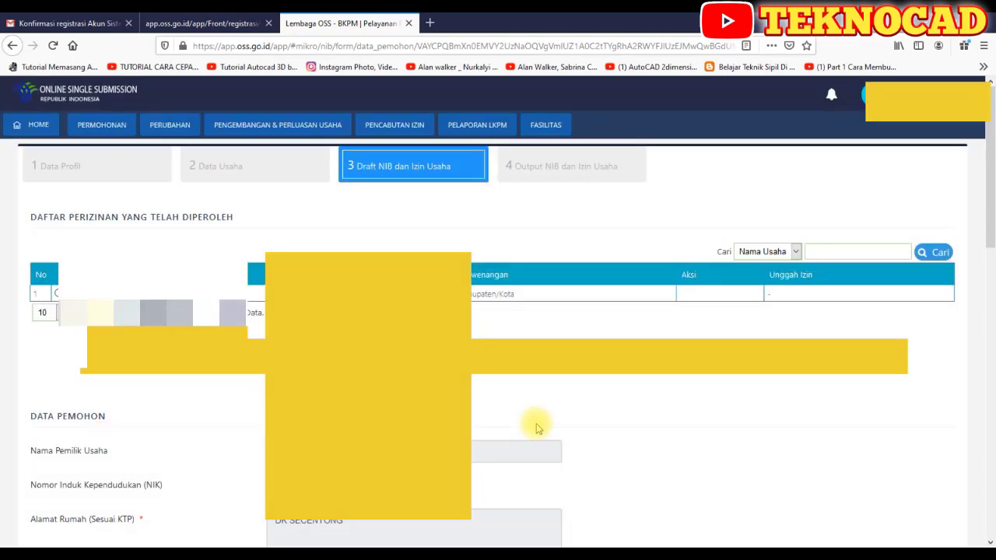
pyautogui.scroll(-15, 536, 425)
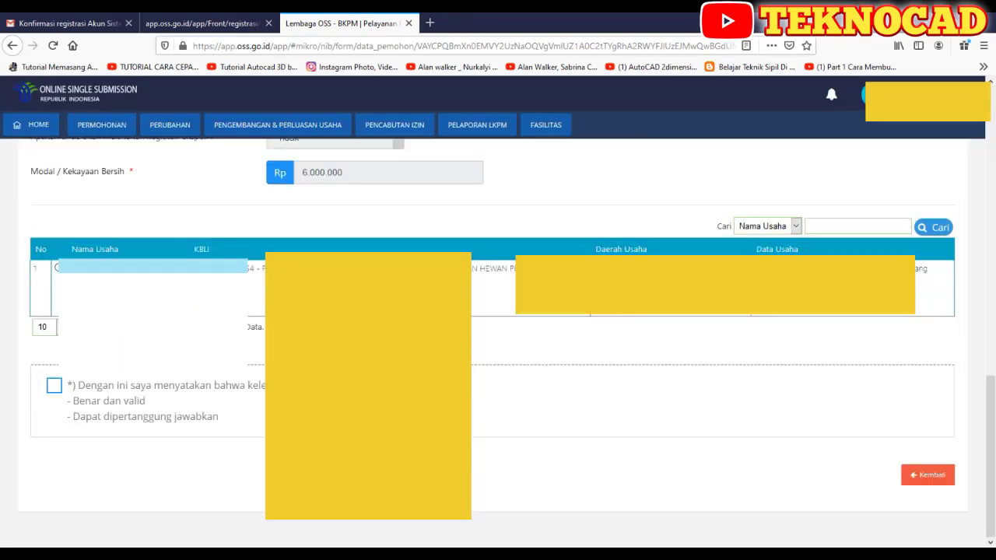
pyautogui.click(55, 386)
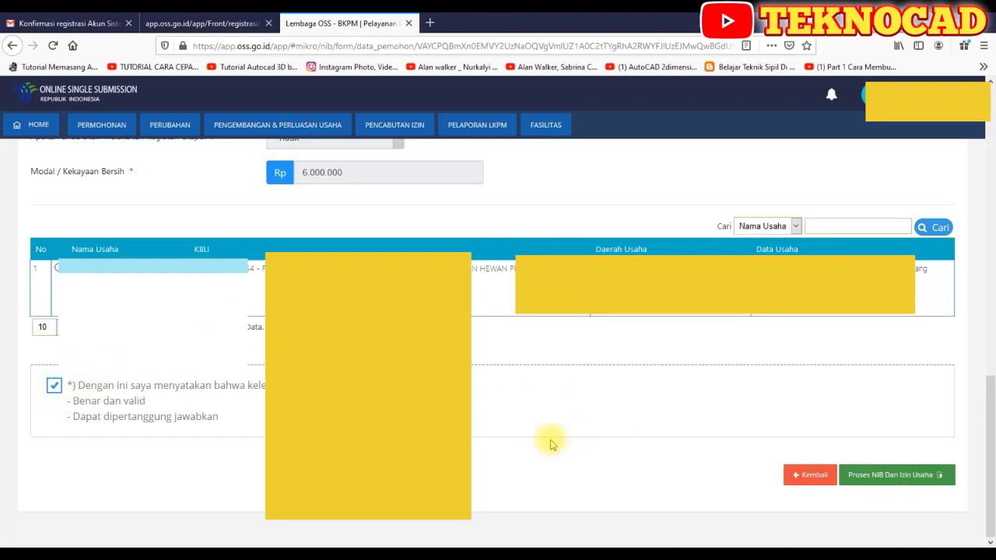
pyautogui.click(913, 482)
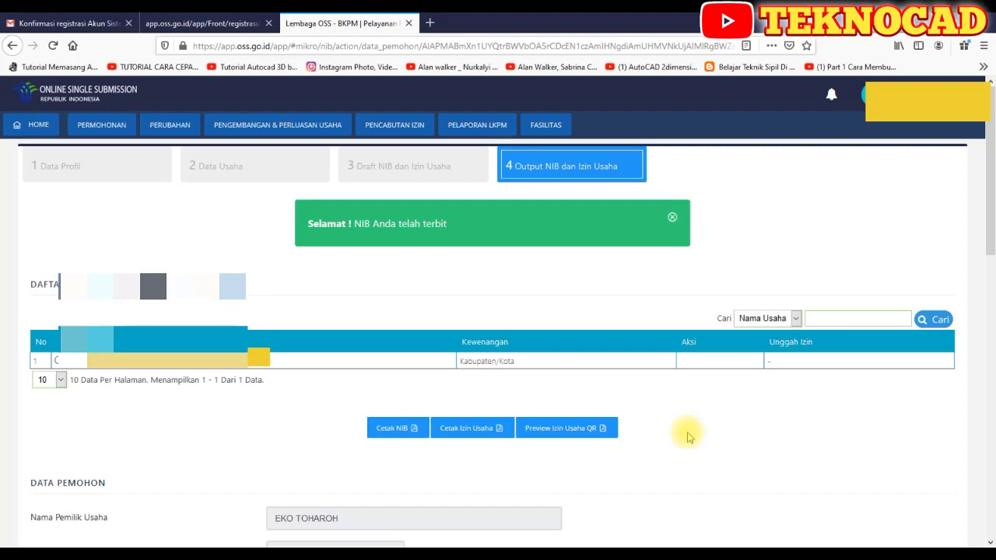
# Step: Print the NIB document and open the business-permit print preview
pyautogui.scroll(-10, 687, 437)
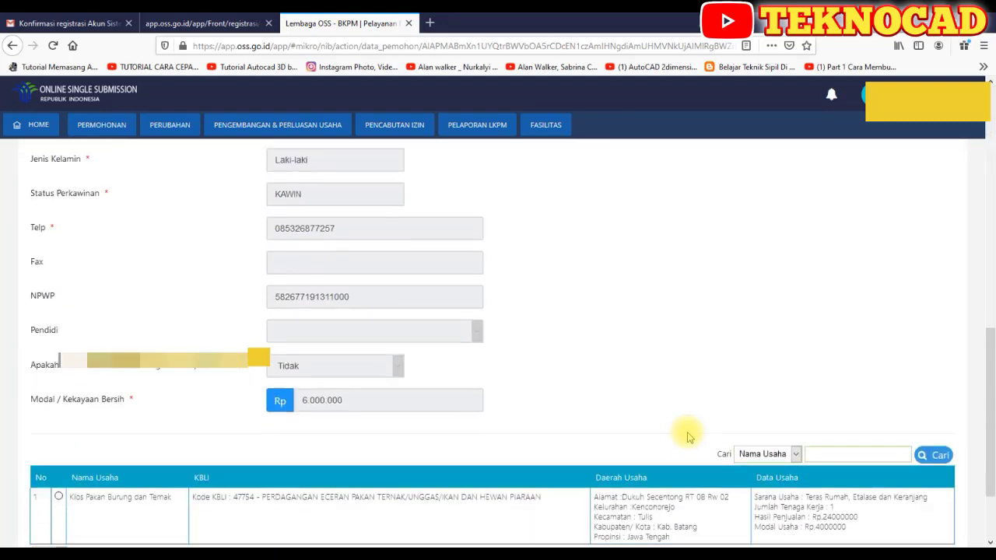
pyautogui.scroll(10, 687, 438)
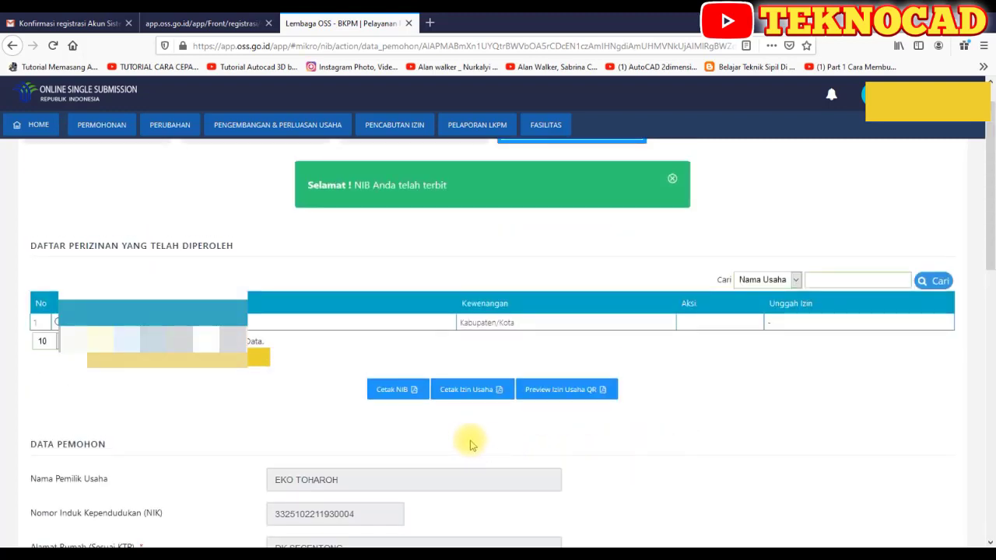
pyautogui.click(394, 397)
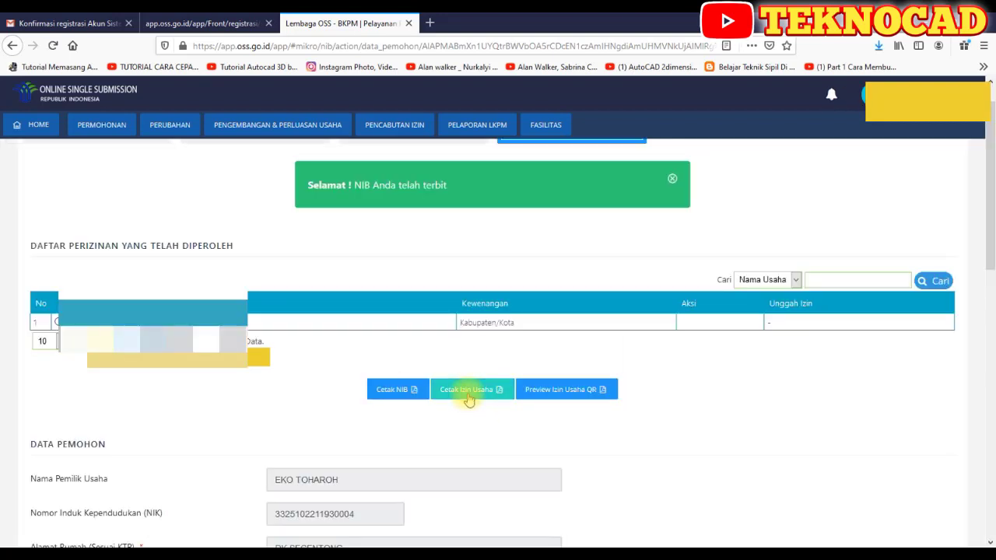
pyautogui.click(468, 397)
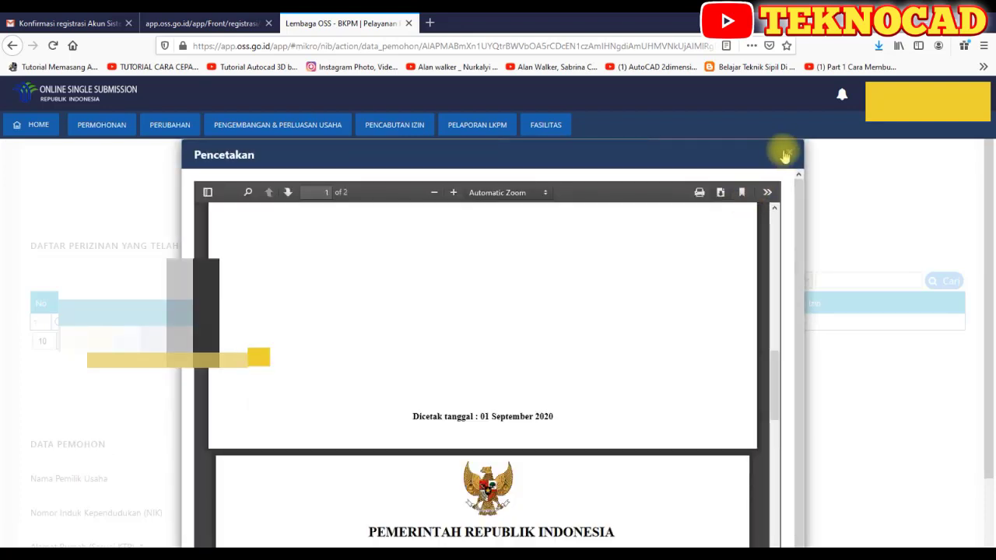